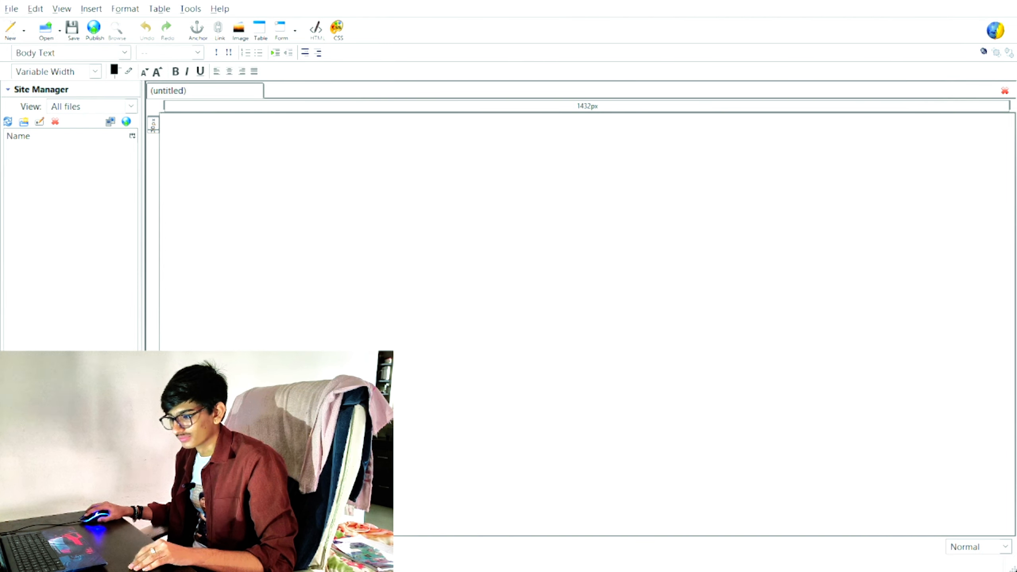
# Step: Insert a form with blank Form Properties at the top of the untitled page
pyautogui.click(174, 120)
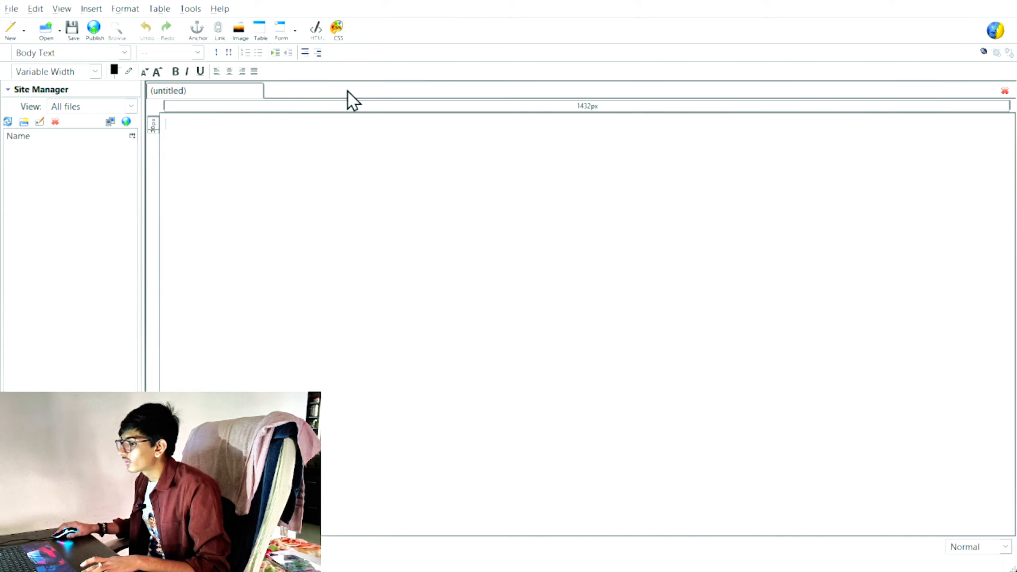
pyautogui.click(297, 33)
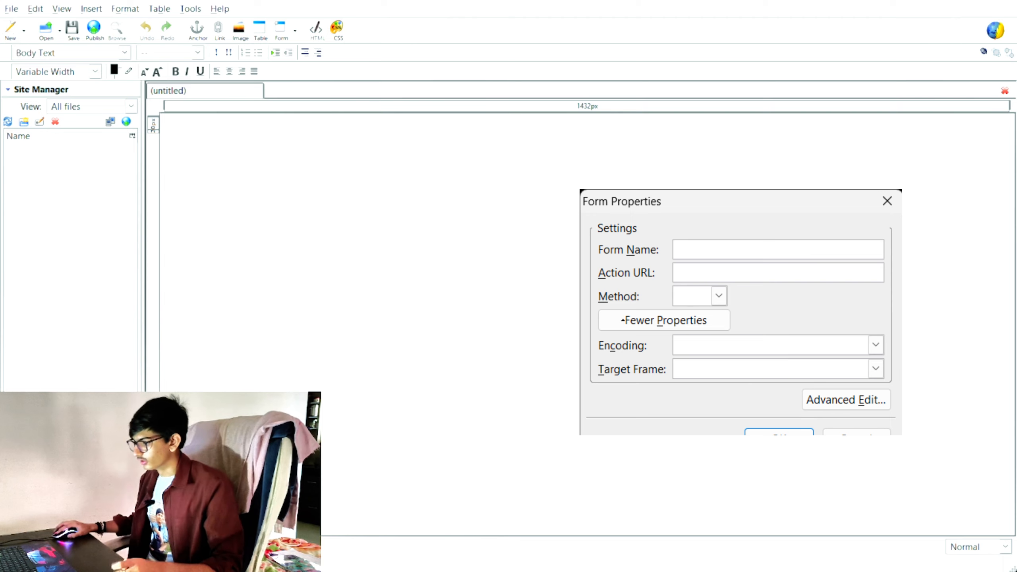
pyautogui.press('Return')
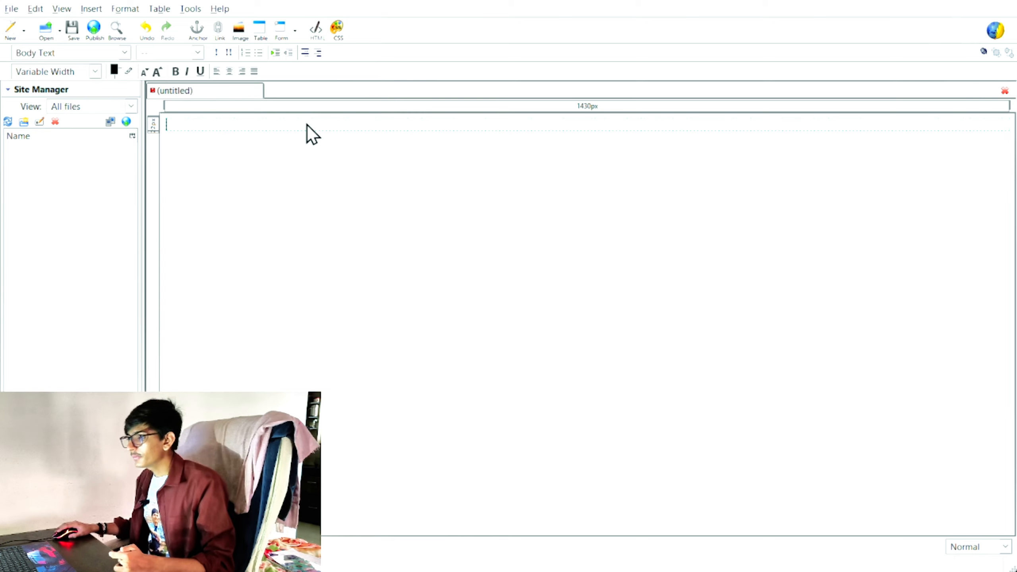
# Step: Set the page title to g123 and save the page
pyautogui.write('g123')
pyautogui.press('Return')
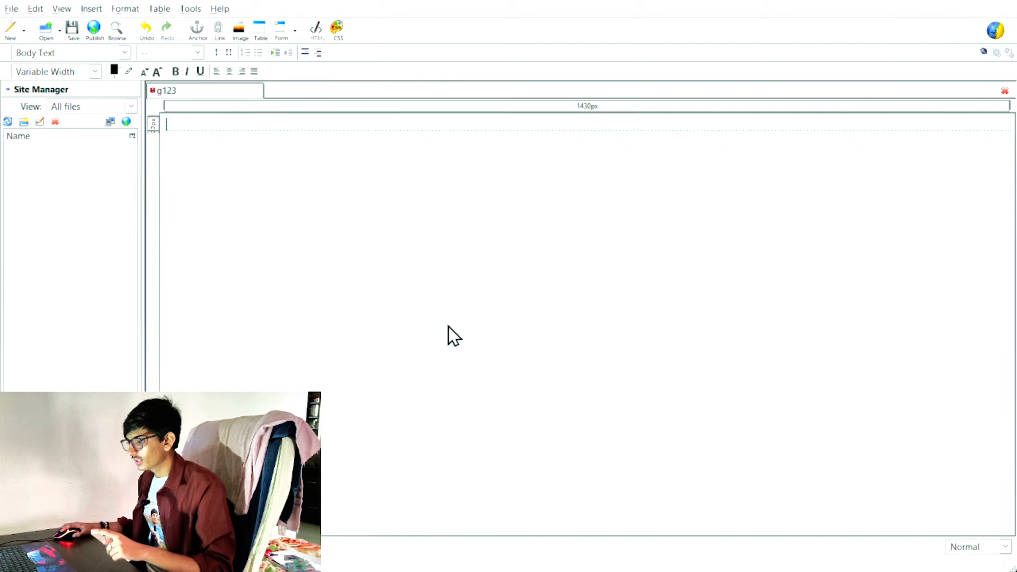
pyautogui.hotkey('ctrl', 's')
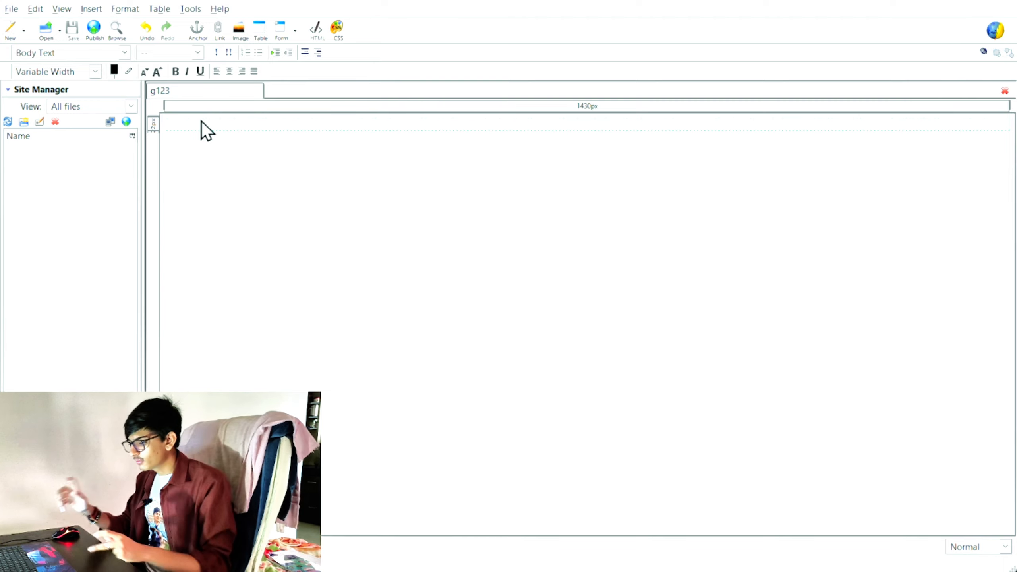
# Step: Type 'from to about' in enlarged text, then start a new line below it
pyautogui.write('from')
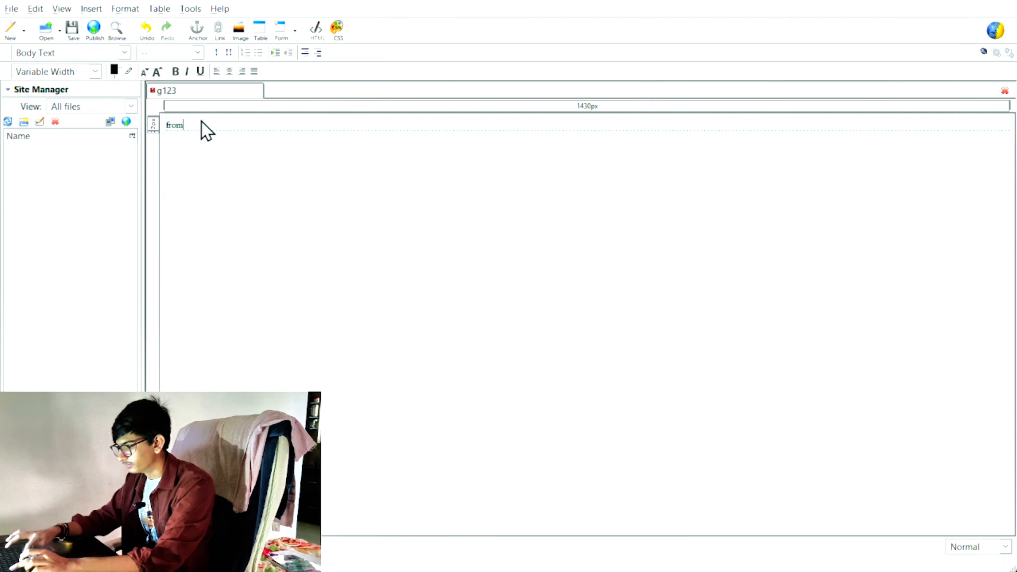
pyautogui.write(' to ')
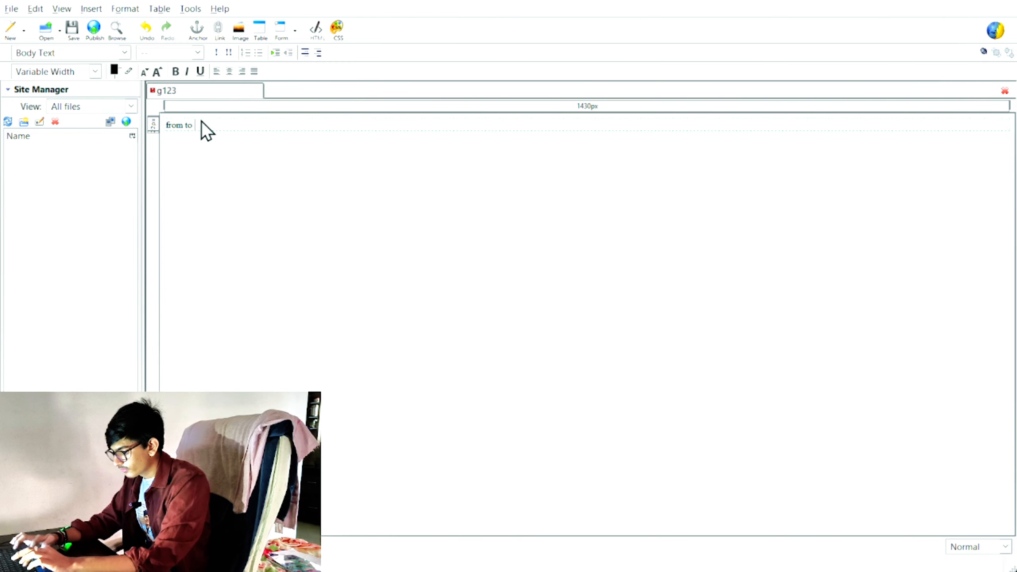
pyautogui.write('about')
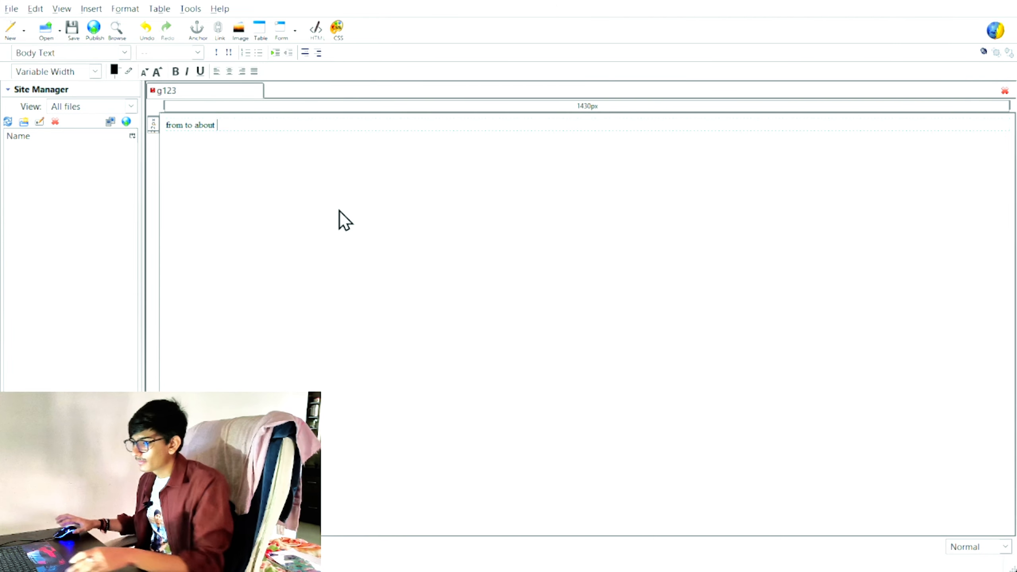
pyautogui.hotkey('ctrl', '+')
pyautogui.hotkey('ctrl', '+')
pyautogui.hotkey('ctrl', '+')
pyautogui.hotkey('ctrl', '+')
pyautogui.hotkey('ctrl', '+')
pyautogui.hotkey('ctrl', '+')
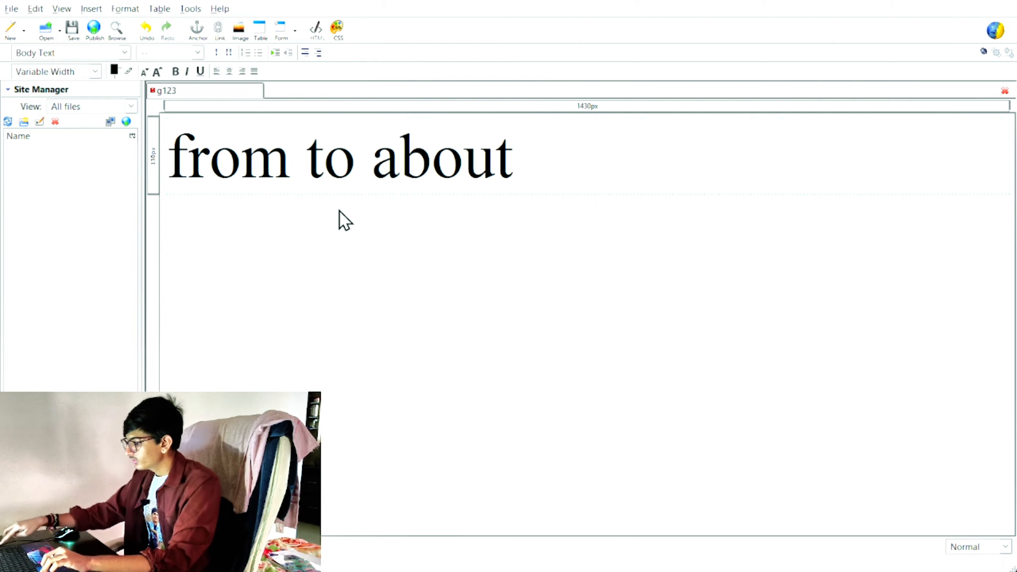
pyautogui.hotkey('ctrl', '-')
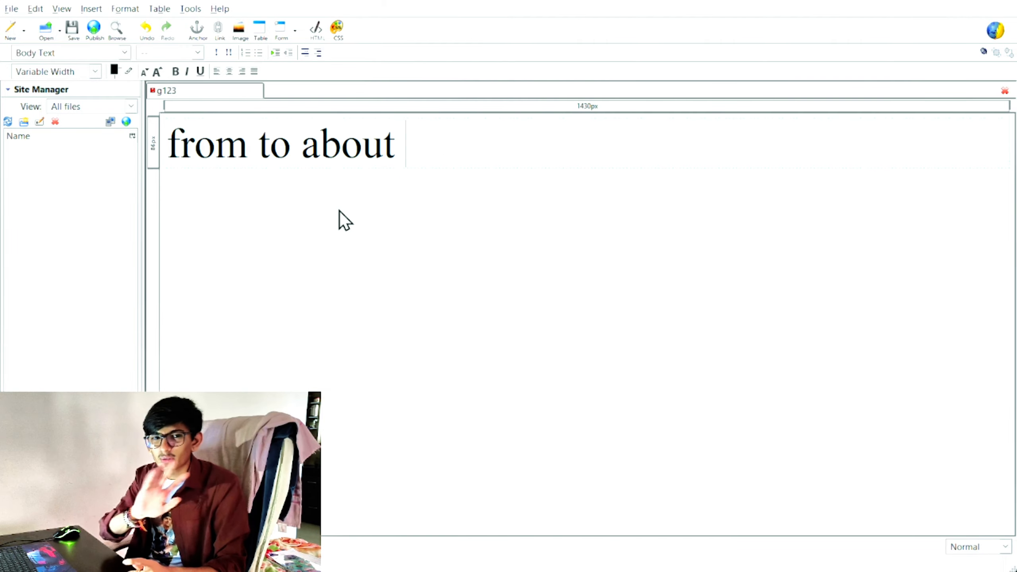
pyautogui.press('Return')
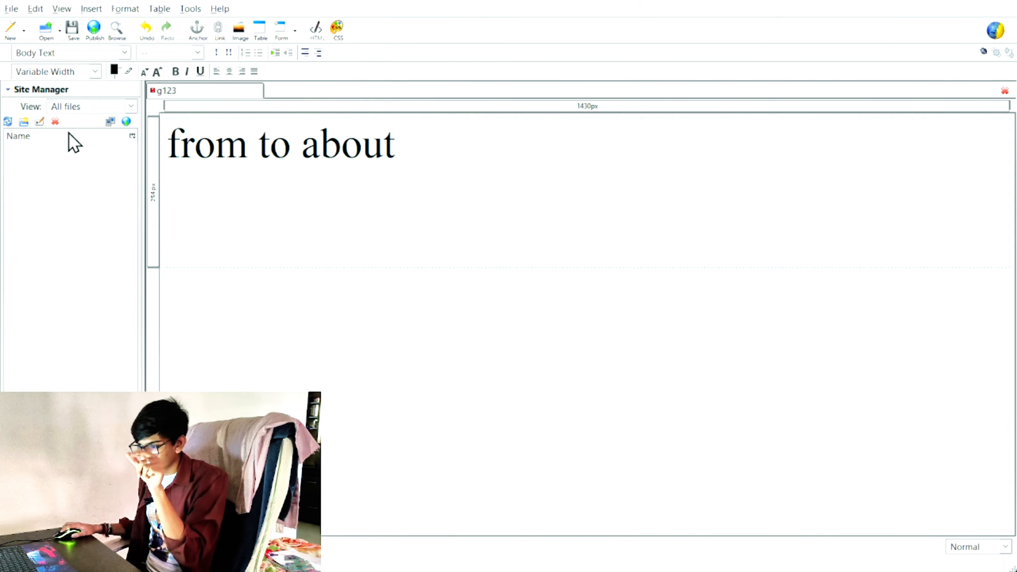
# Step: Insert a half-width two-column table and label its first rows name, email and passward
pyautogui.hotkey('ctrl', 'z')
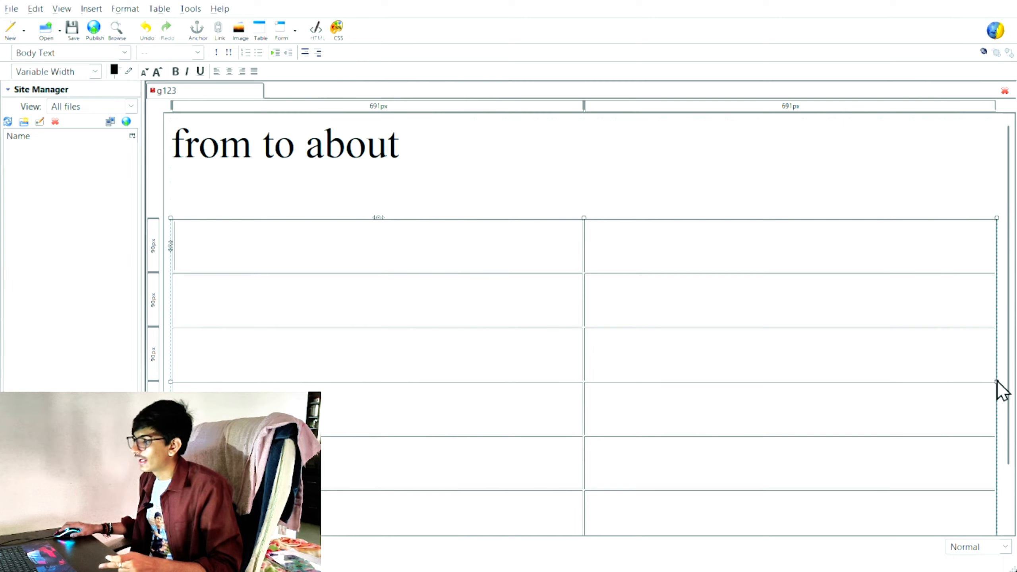
pyautogui.moveTo(996, 382); pyautogui.dragTo(574, 399)
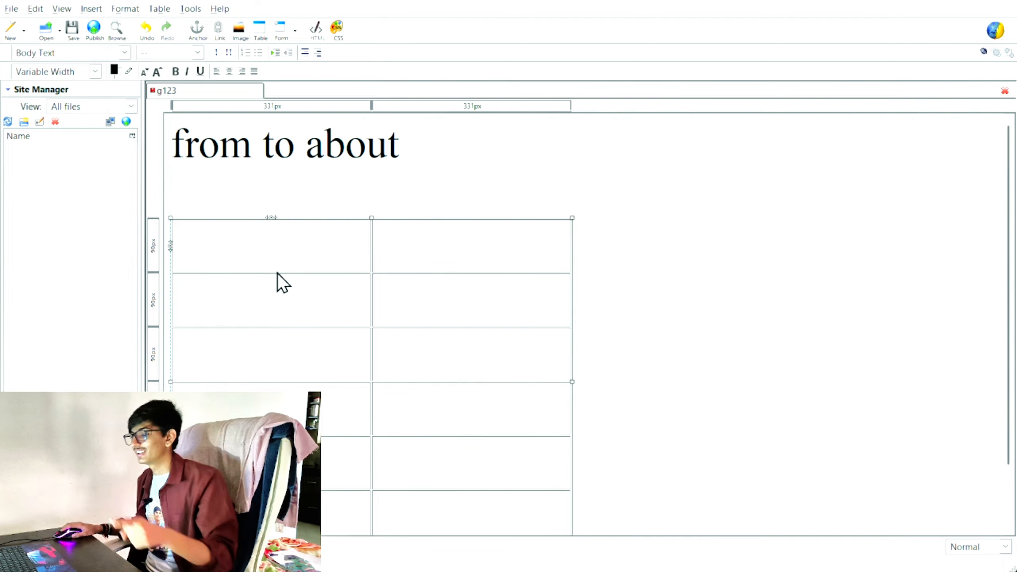
pyautogui.write('name')
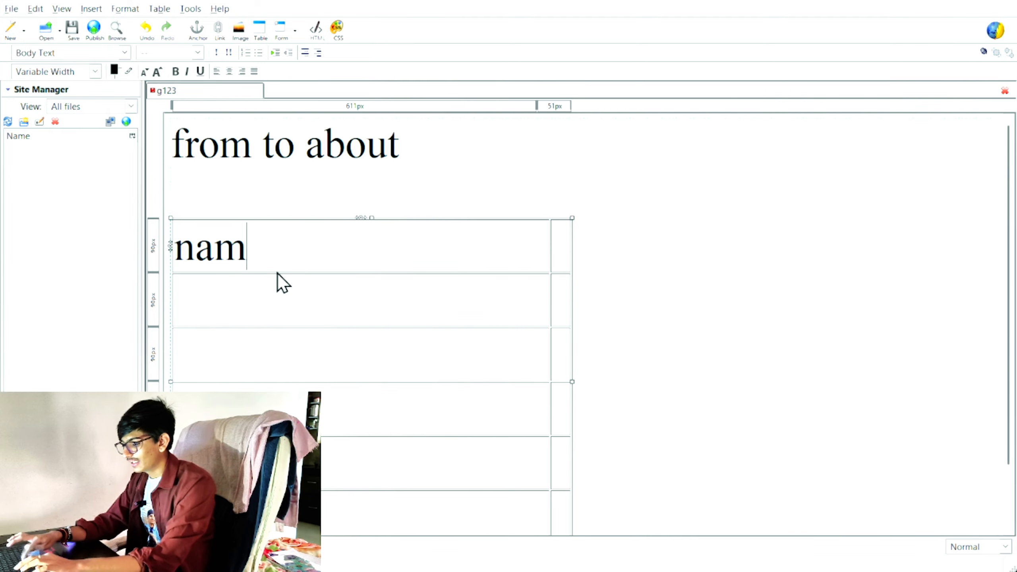
pyautogui.click(321, 314)
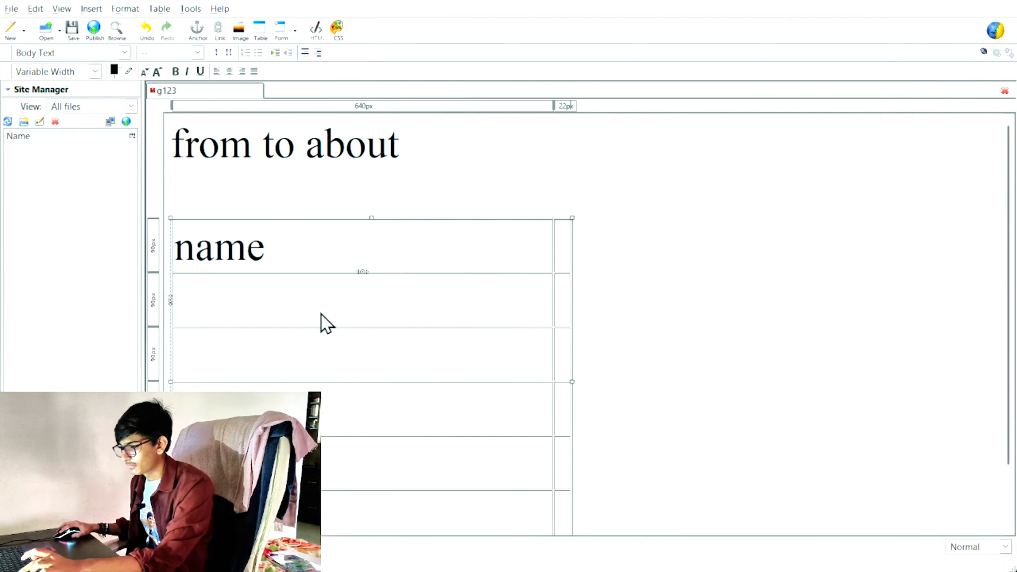
pyautogui.write('emai')
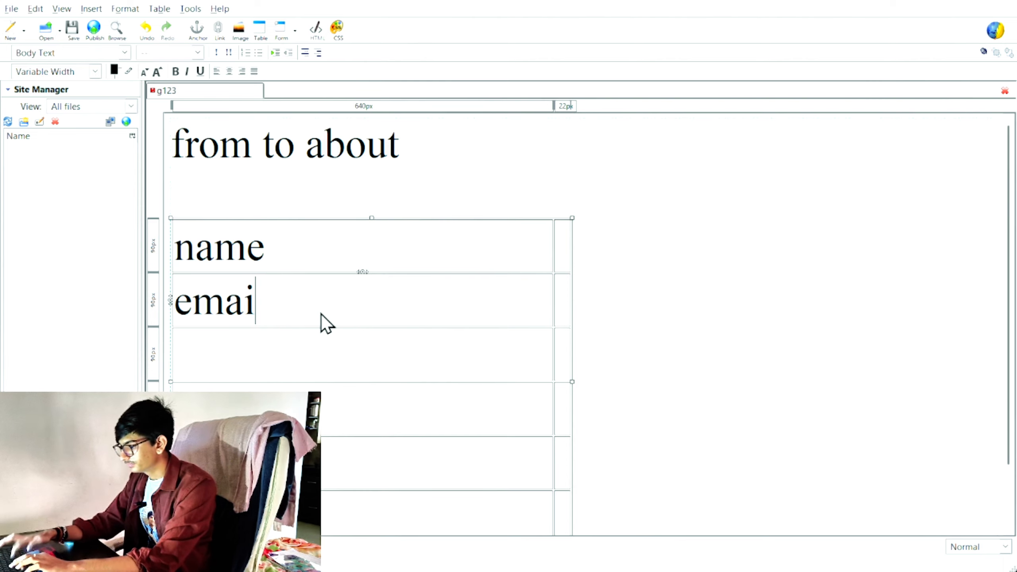
pyautogui.write('l')
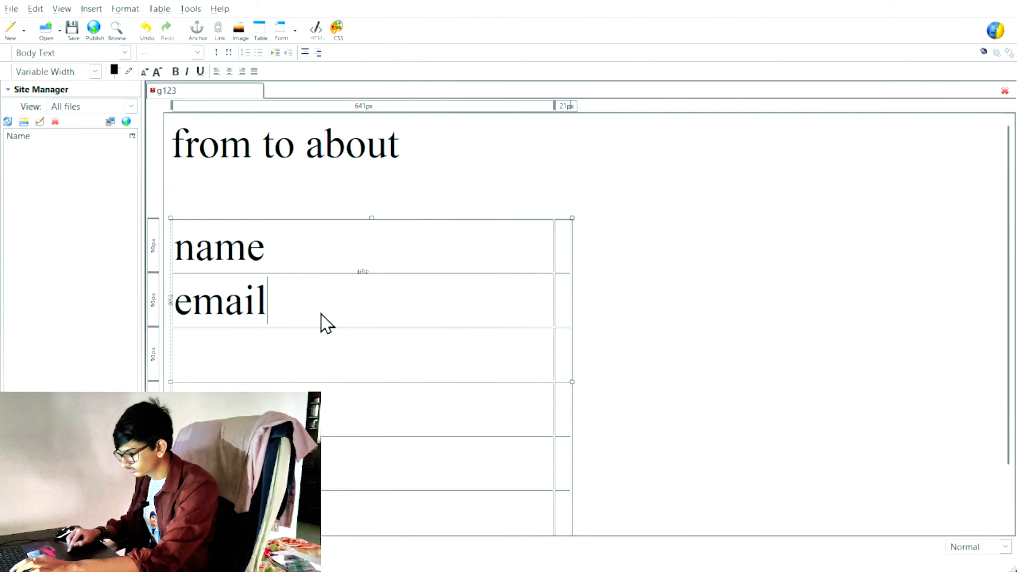
pyautogui.press('Down')
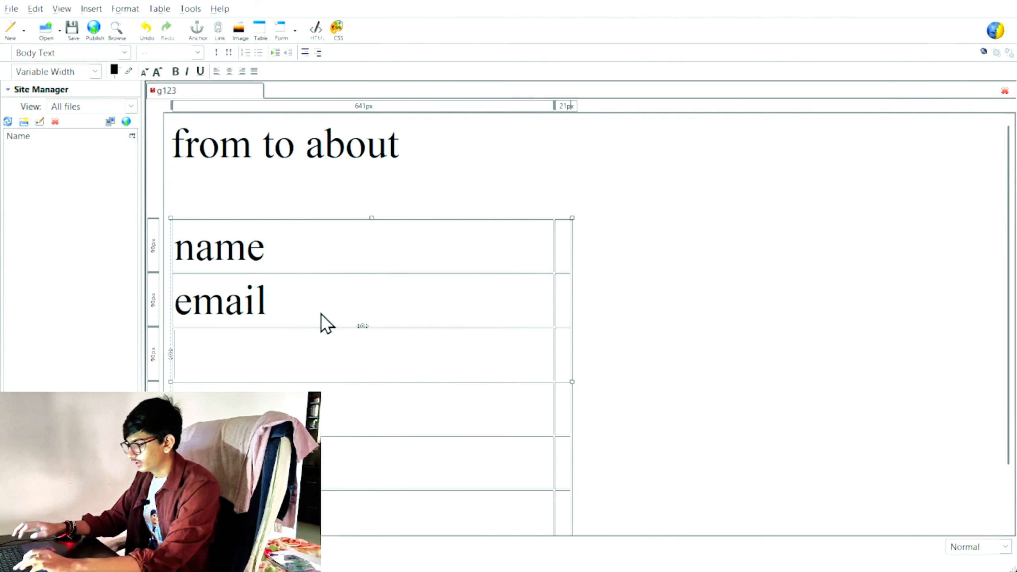
pyautogui.write('p')
pyautogui.press('BackSpace')
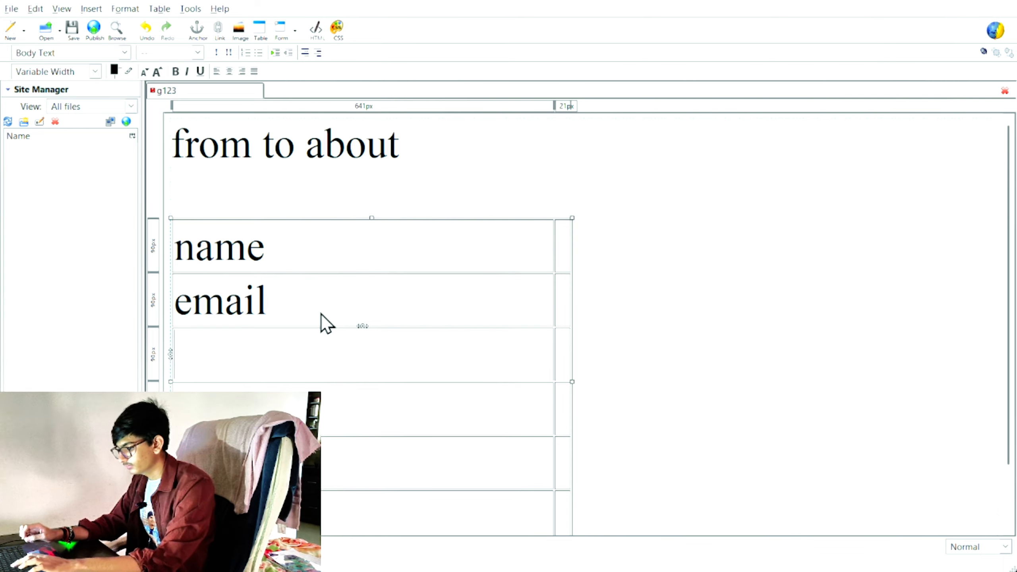
pyautogui.write('pas')
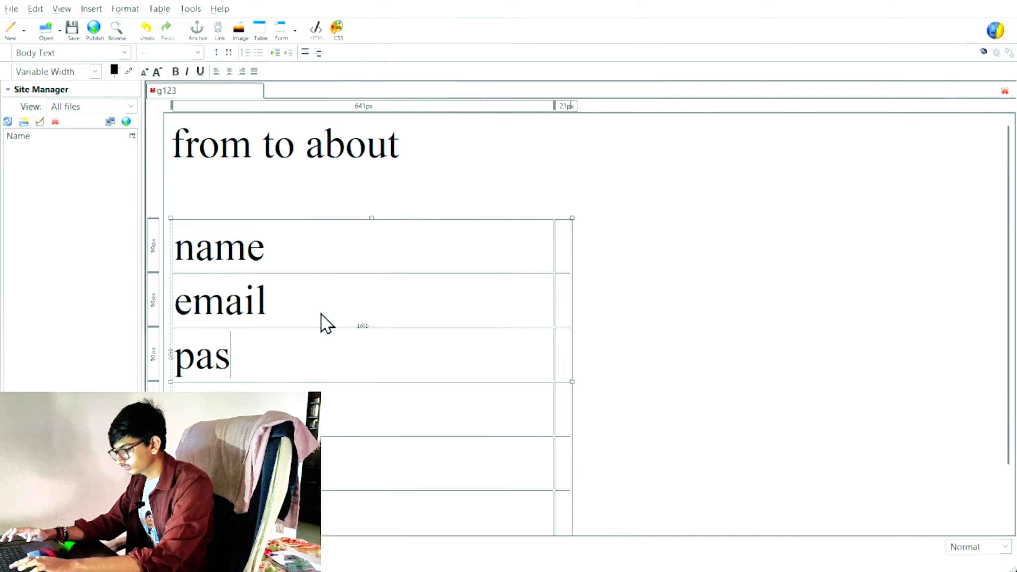
pyautogui.write('sward')
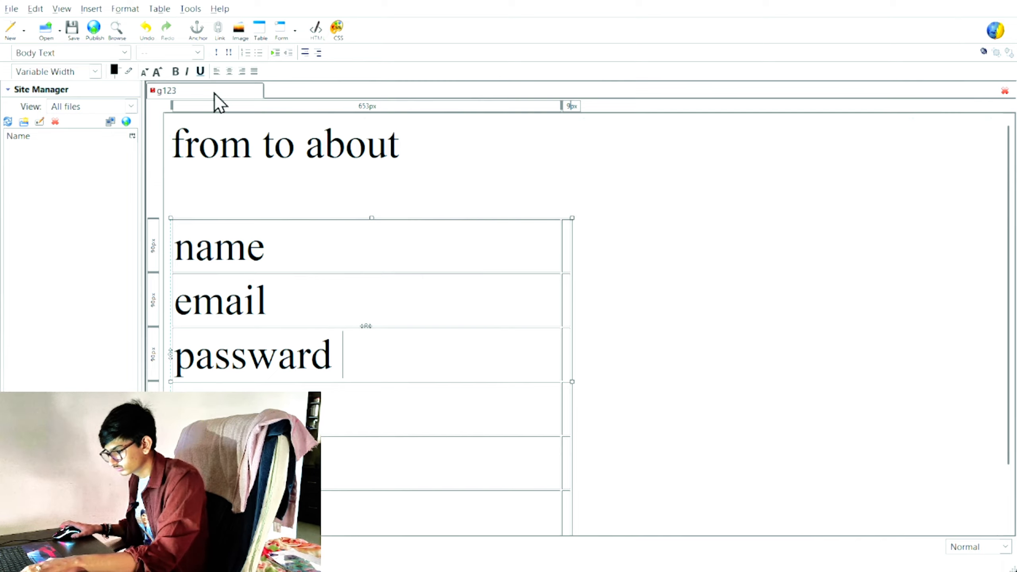
# Step: Delete the misspelled label passward from the third table cell
pyautogui.hotkey('ctrl', 'a')
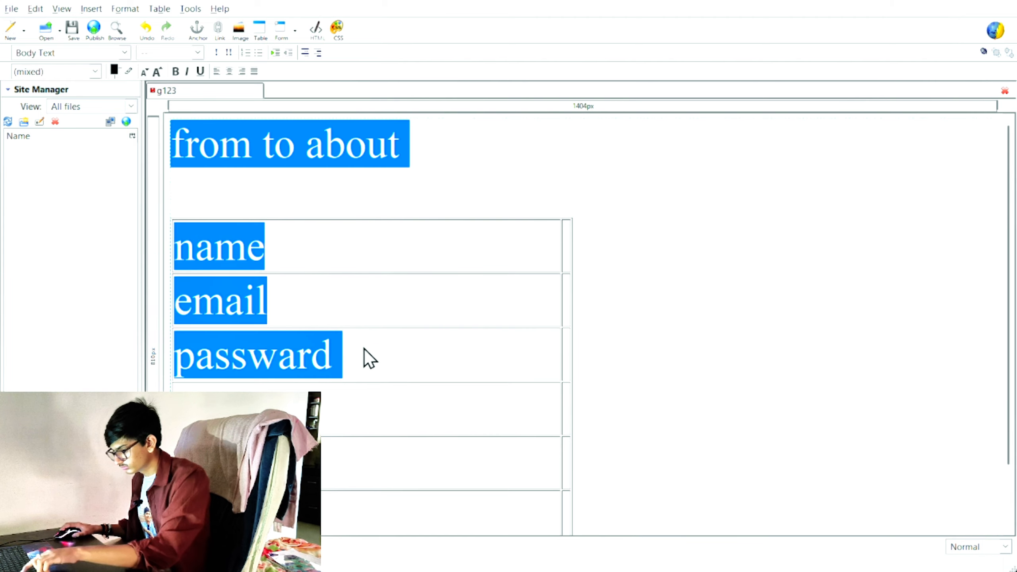
pyautogui.click(365, 349)
pyautogui.doubleClick(354, 353)
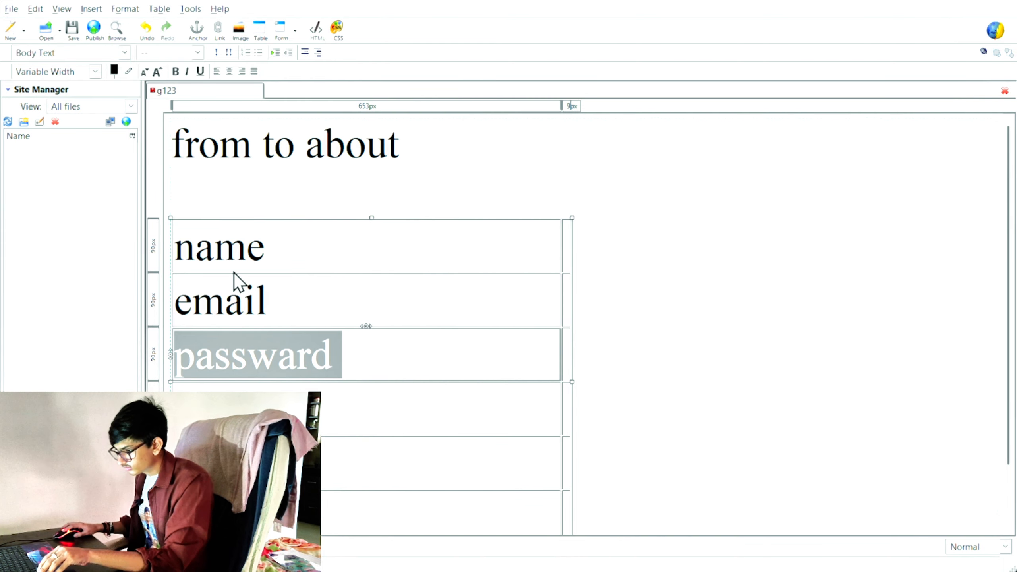
pyautogui.press('BackSpace')
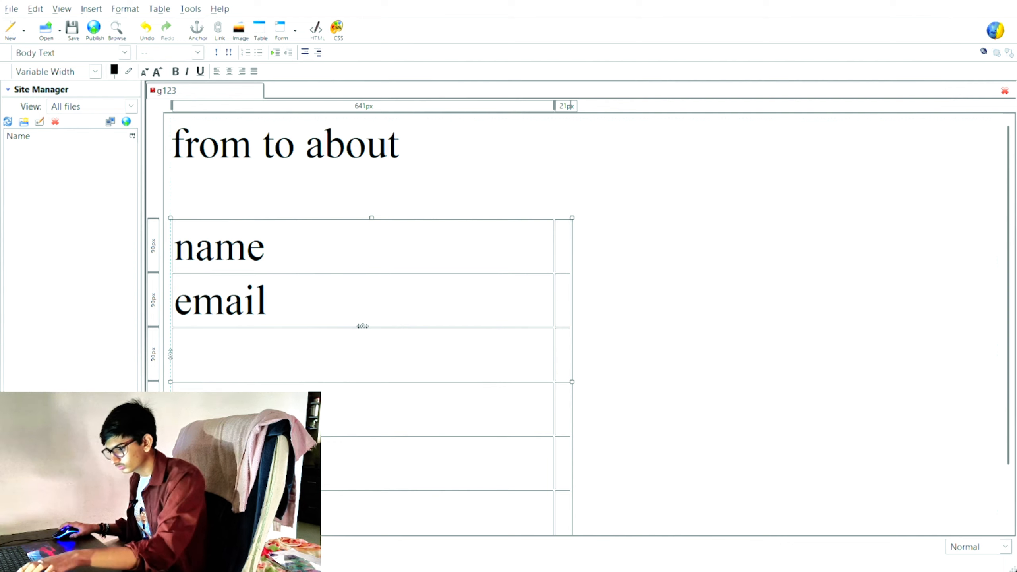
# Step: Enter the labels password and c password in the table, then deselect it
pyautogui.click(298, 374)
pyautogui.write('password')
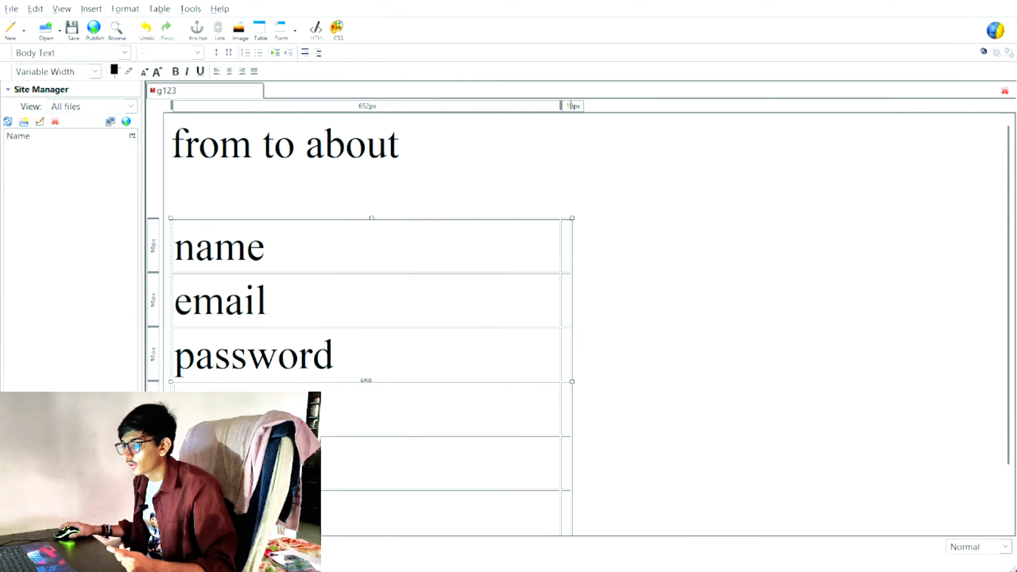
pyautogui.write('c')
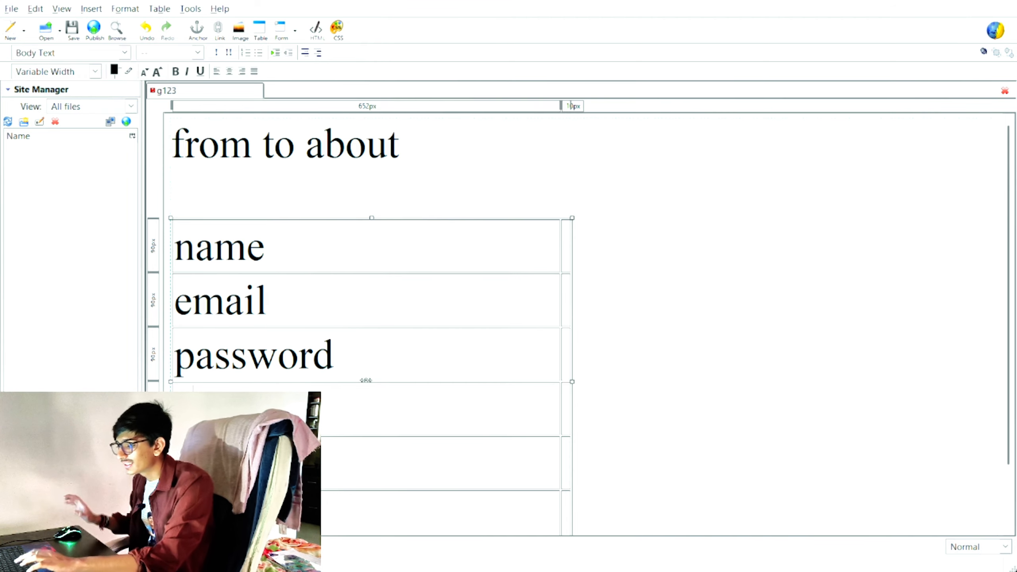
pyautogui.write(' password')
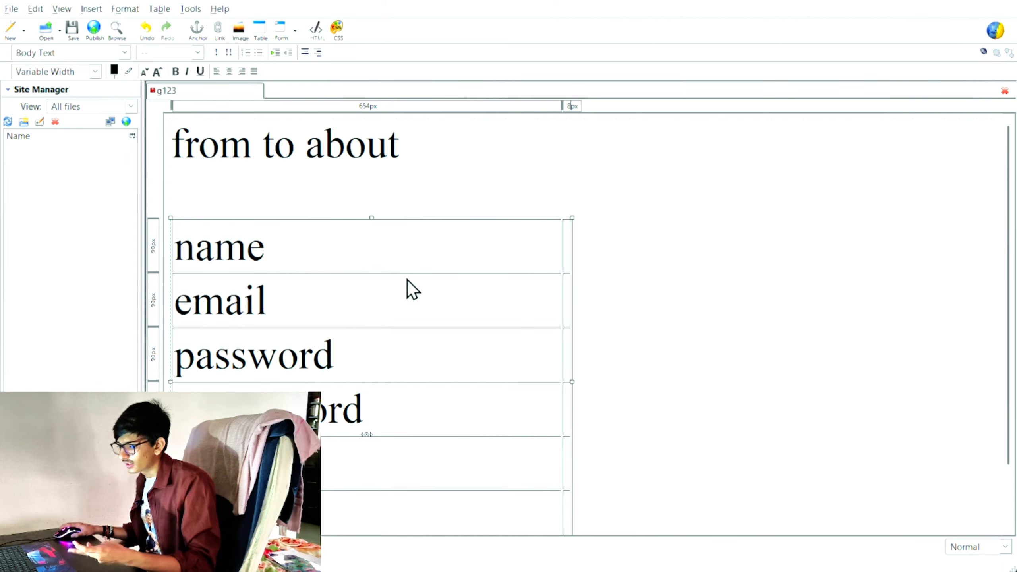
pyautogui.scroll(-2, 407, 279)
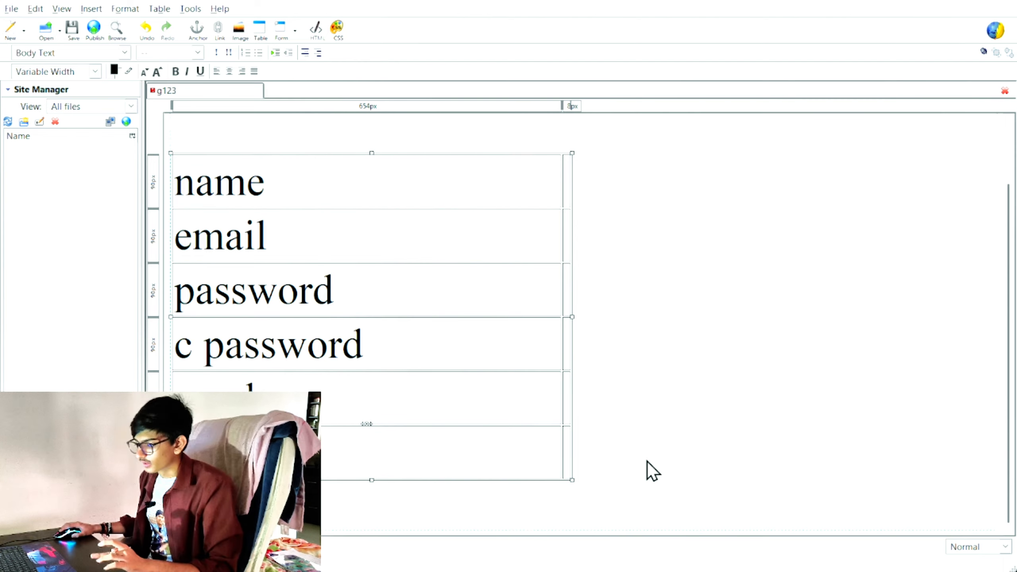
pyautogui.click(612, 465)
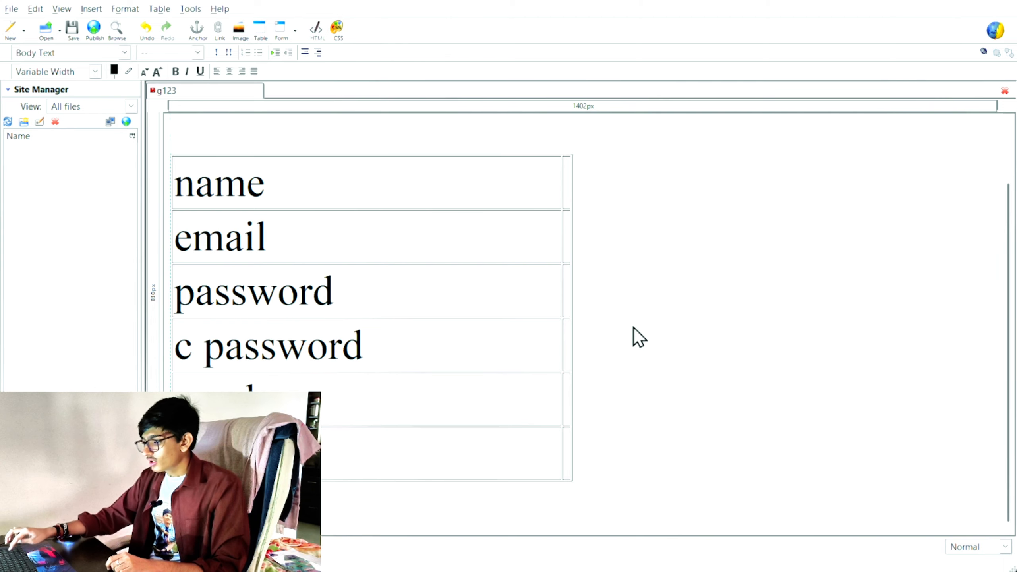
pyautogui.scroll(-2, 634, 328)
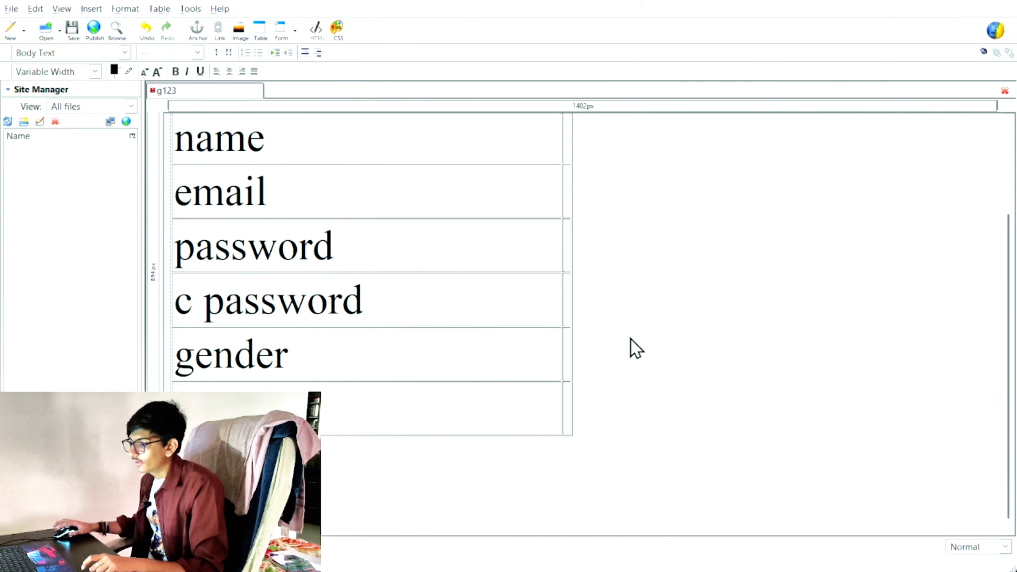
pyautogui.scroll(3, 631, 347)
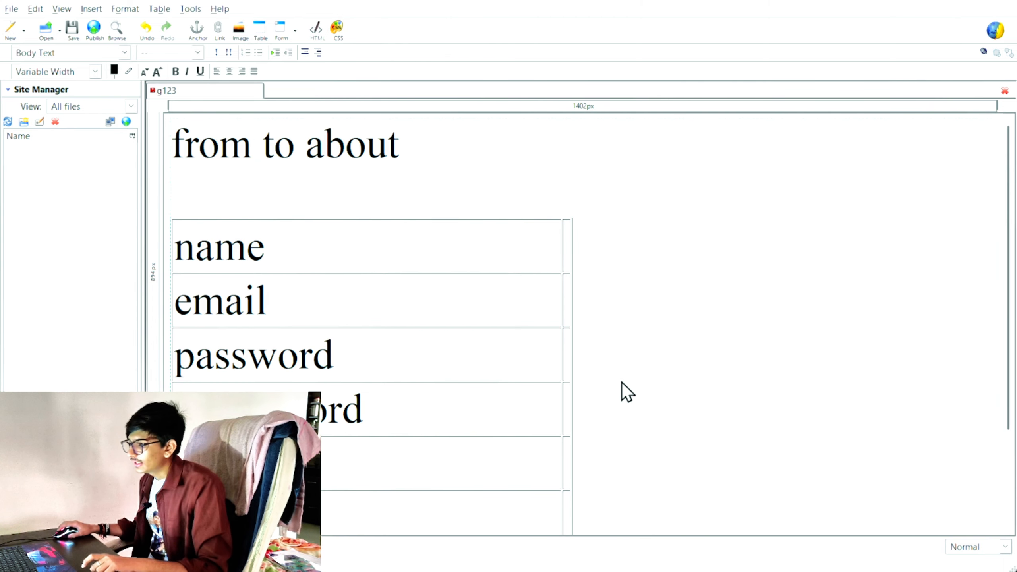
# Step: Insert a text field with initial value 'full name' beside the name label
pyautogui.click(568, 256)
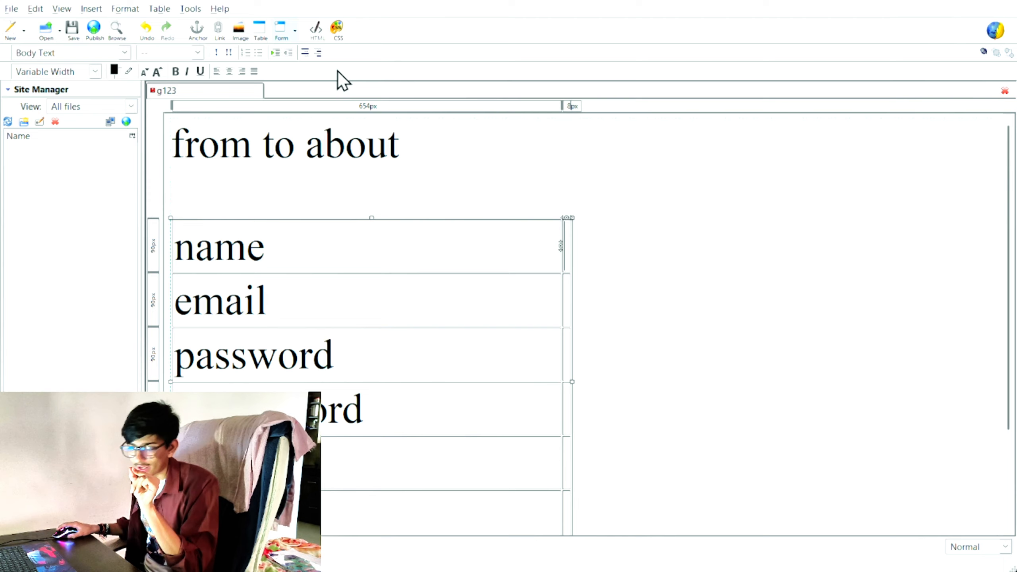
pyautogui.click(281, 31)
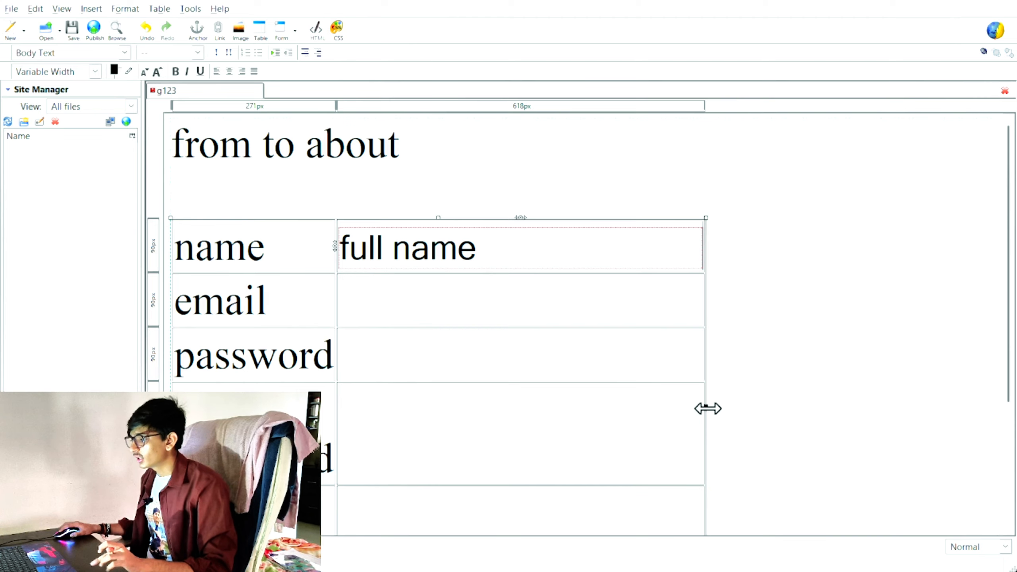
# Step: Widen the form table by dragging its right edge to the right
pyautogui.moveTo(708, 409); pyautogui.dragTo(775, 399)
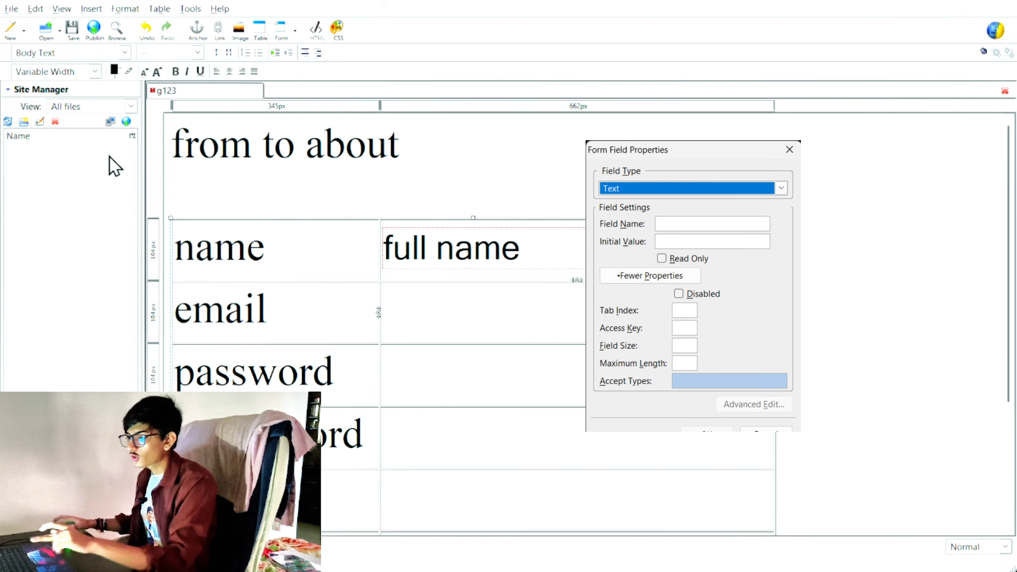
pyautogui.click(130, 317)
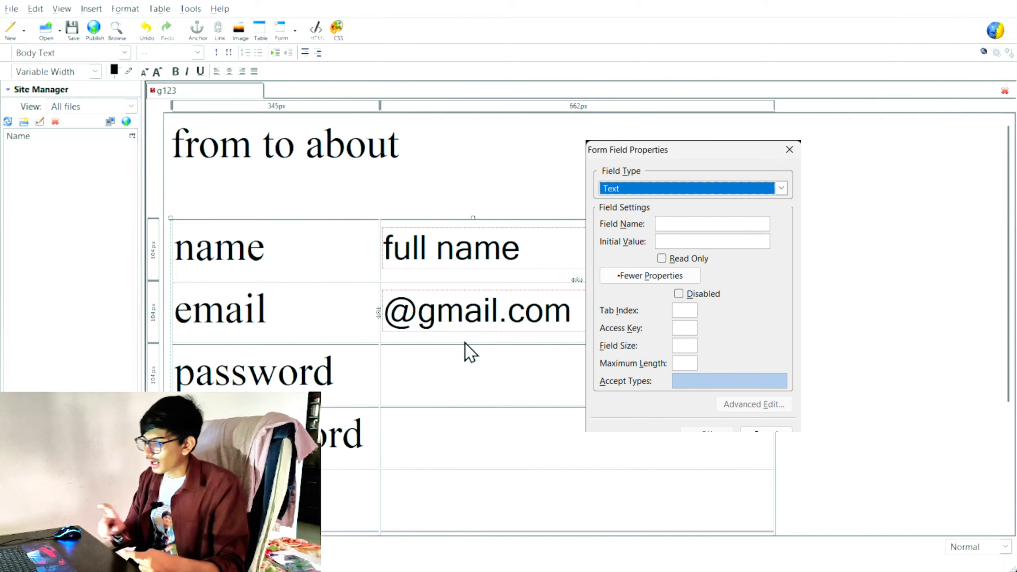
pyautogui.scroll(-3, 468, 350)
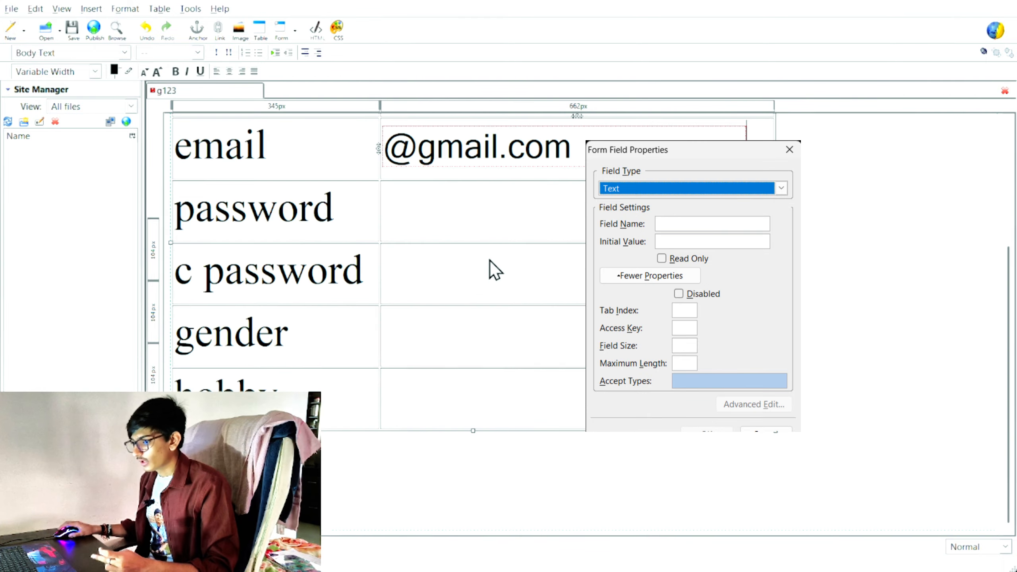
pyautogui.click(469, 239)
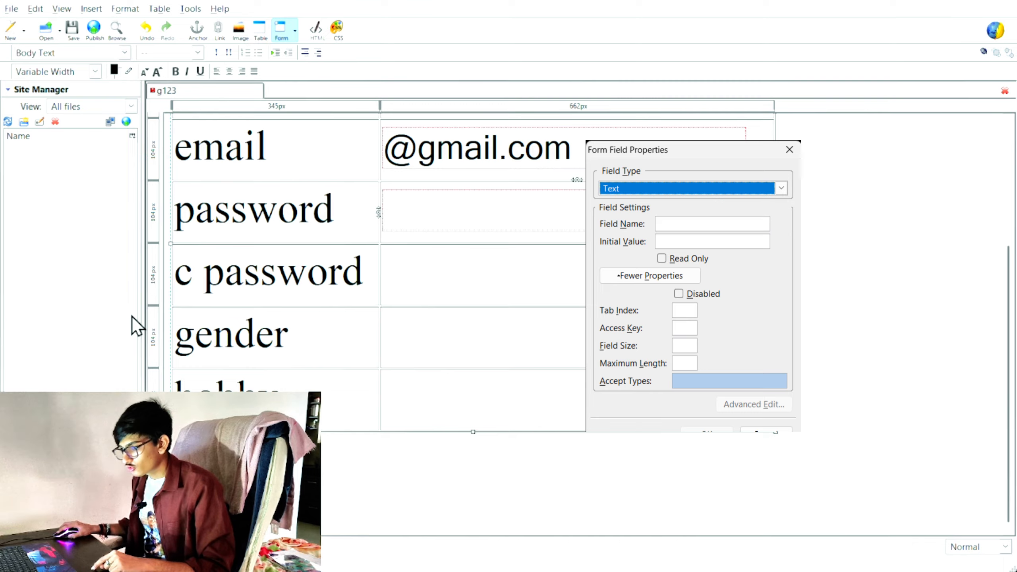
pyautogui.click(456, 281)
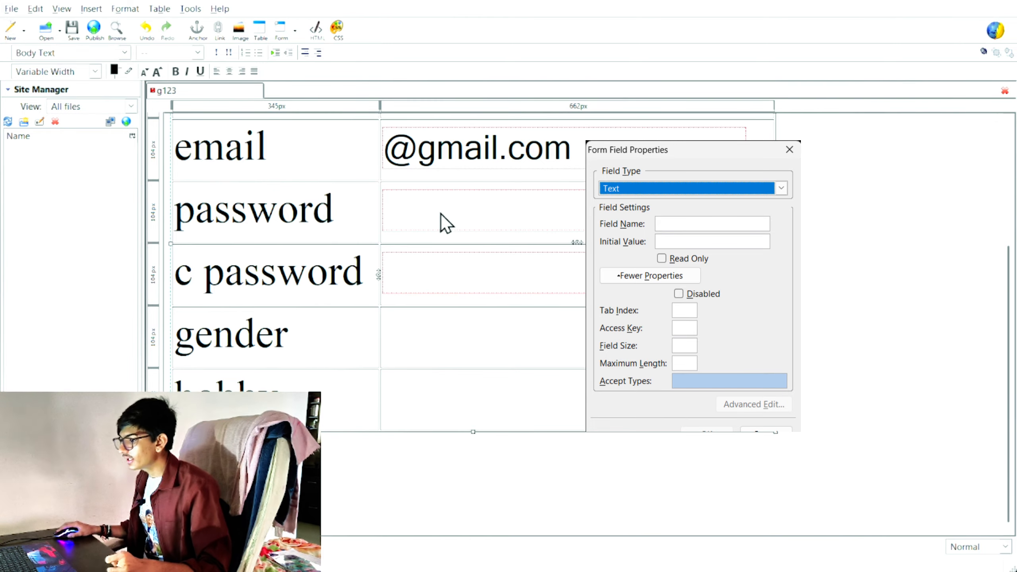
pyautogui.scroll(3, 440, 246)
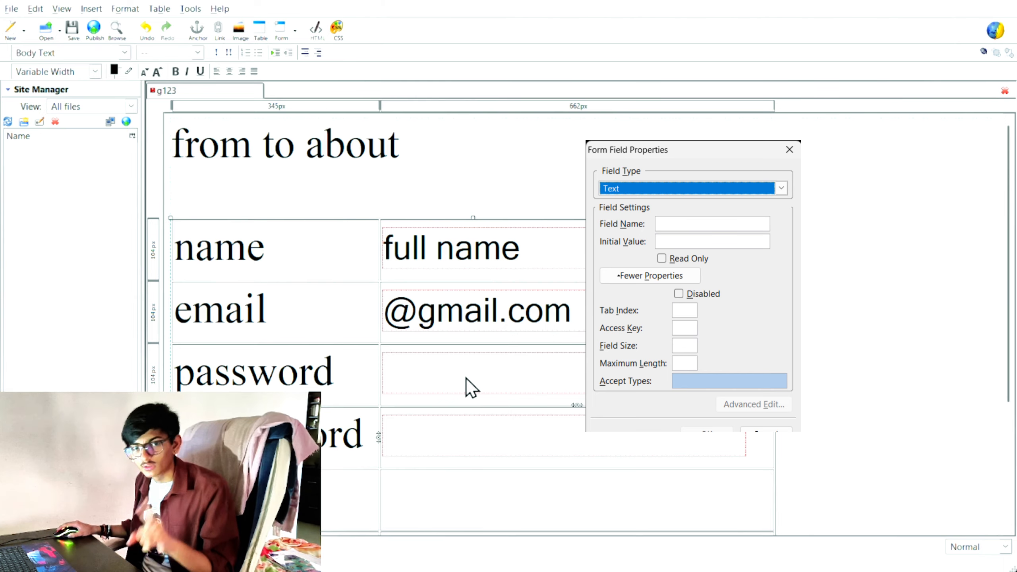
pyautogui.scroll(-3, 468, 380)
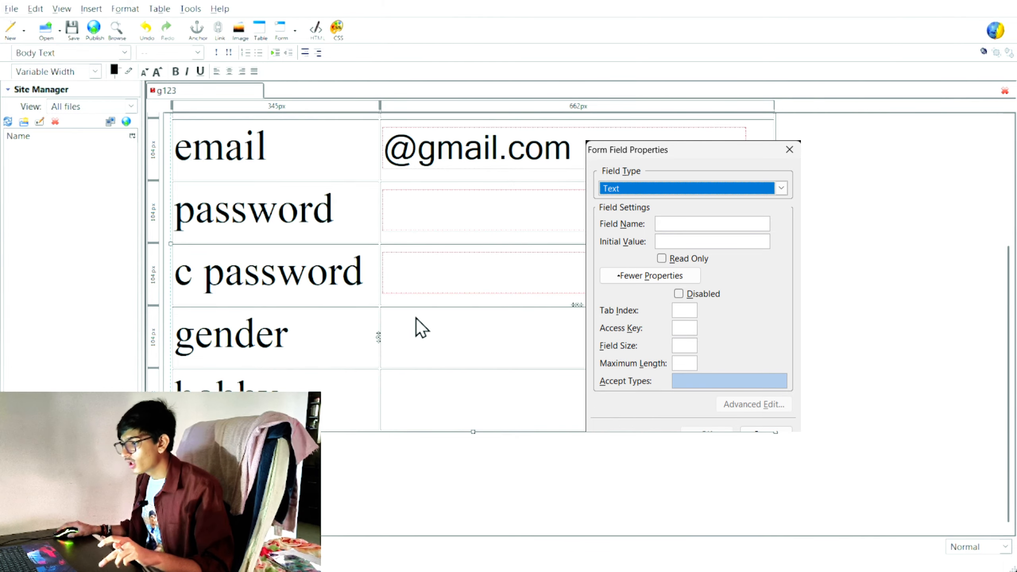
pyautogui.click(315, 75)
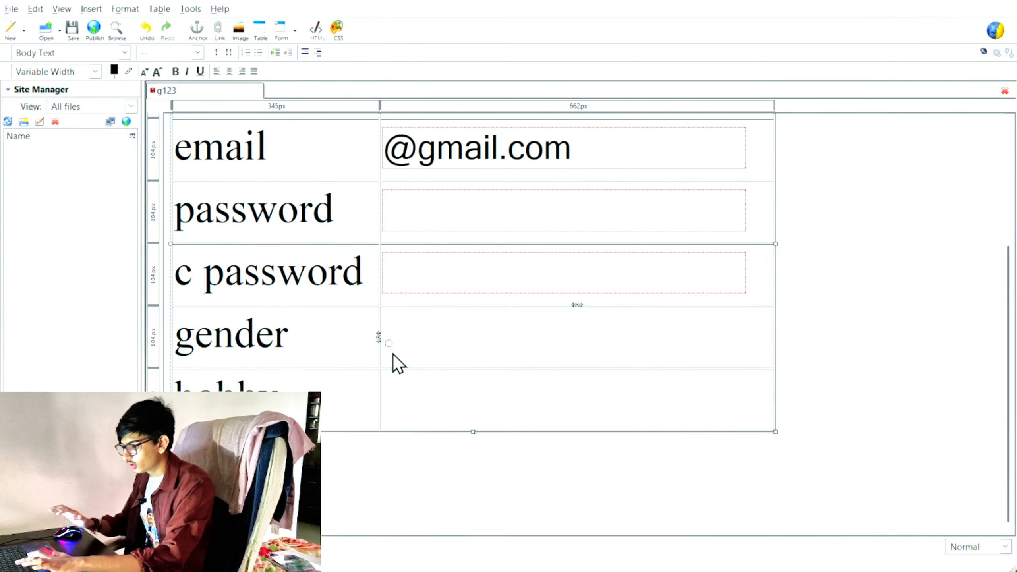
# Step: Label the gender radio button male and paste a second radio labelled female
pyautogui.write('male')
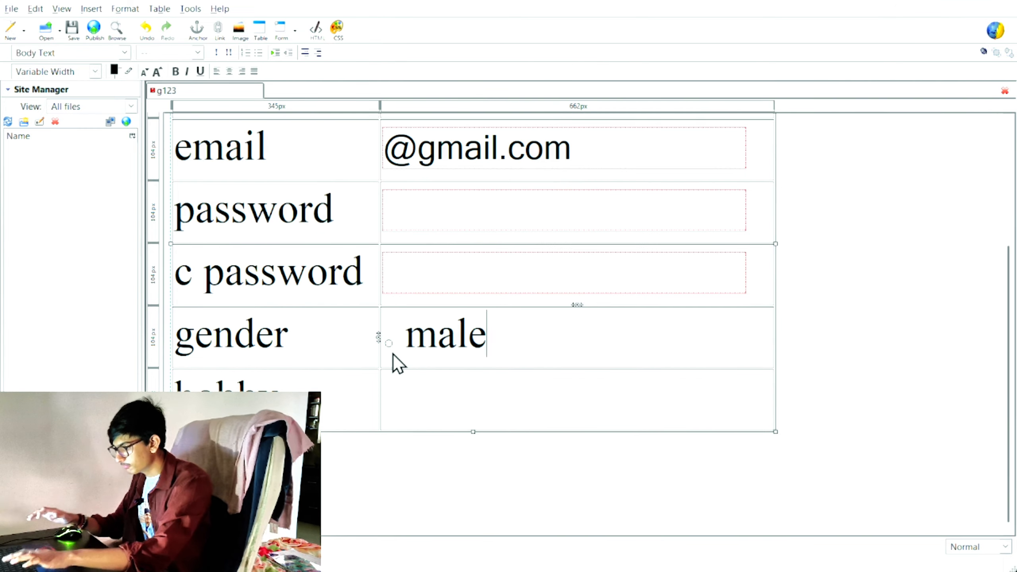
pyautogui.write(',')
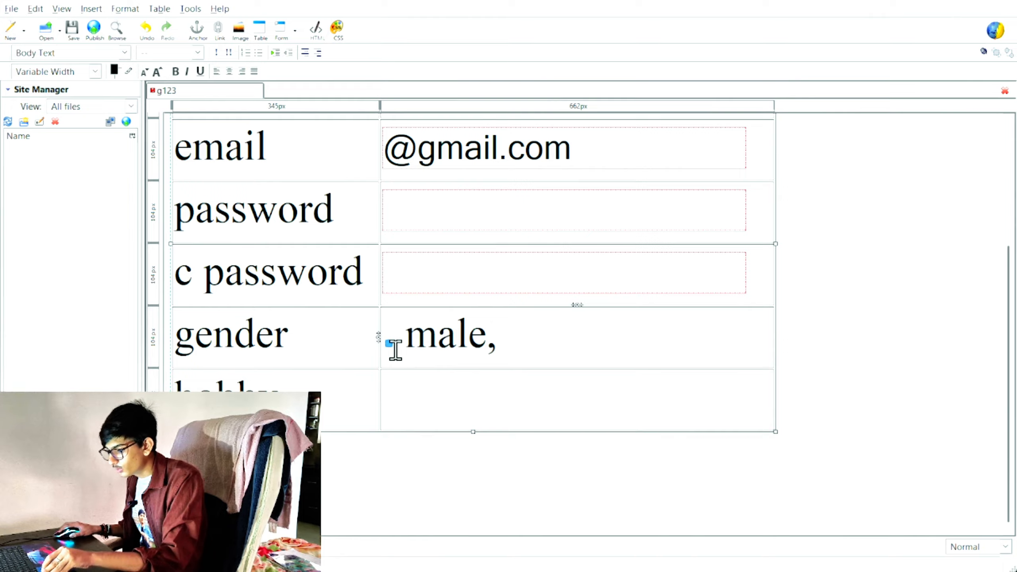
pyautogui.click(389, 343)
pyautogui.click(515, 345)
pyautogui.hotkey('ctrl', 'v')
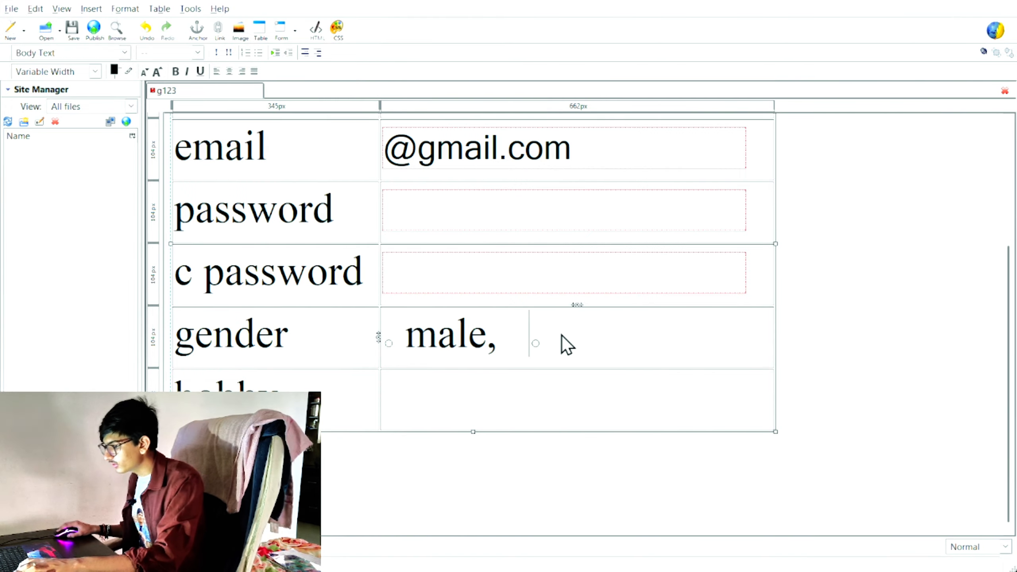
pyautogui.click(514, 321)
pyautogui.press('Right')
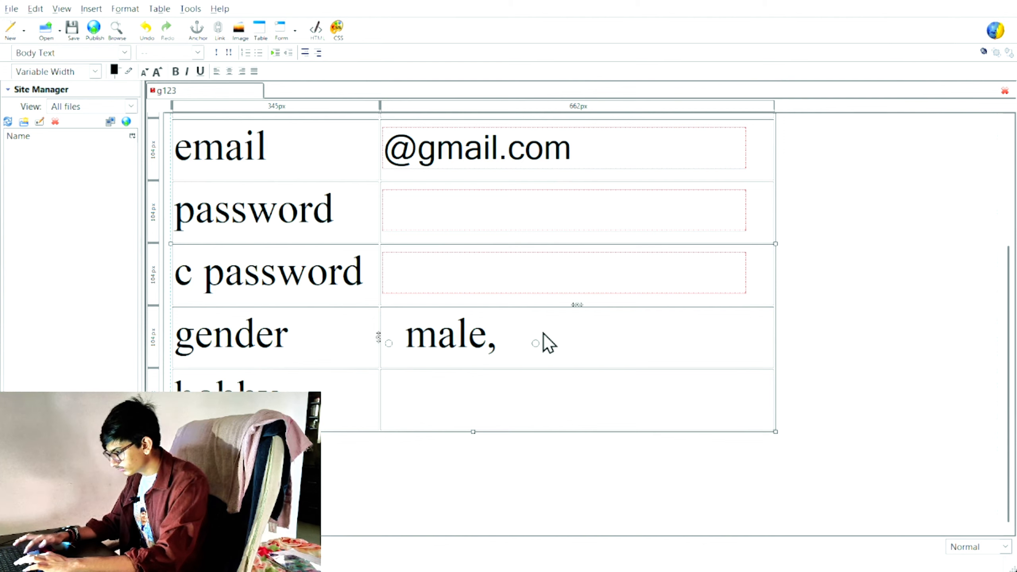
pyautogui.write('fe')
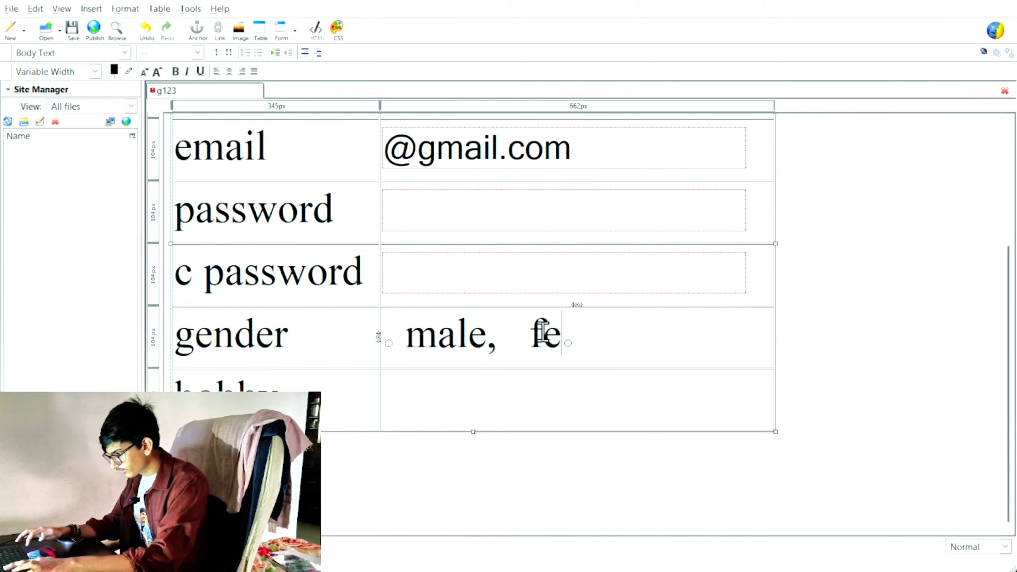
pyautogui.write('male')
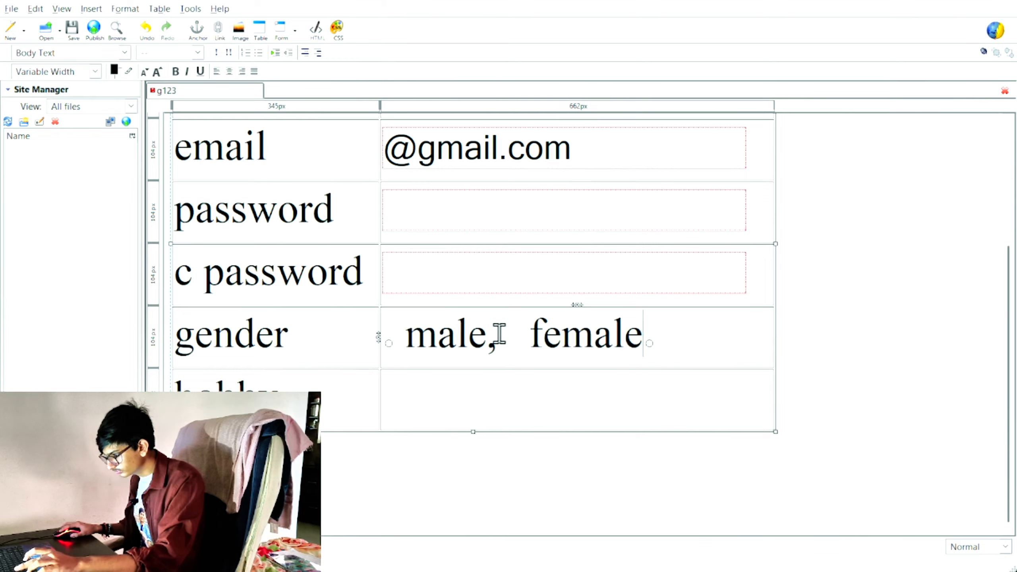
pyautogui.press('BackSpace')
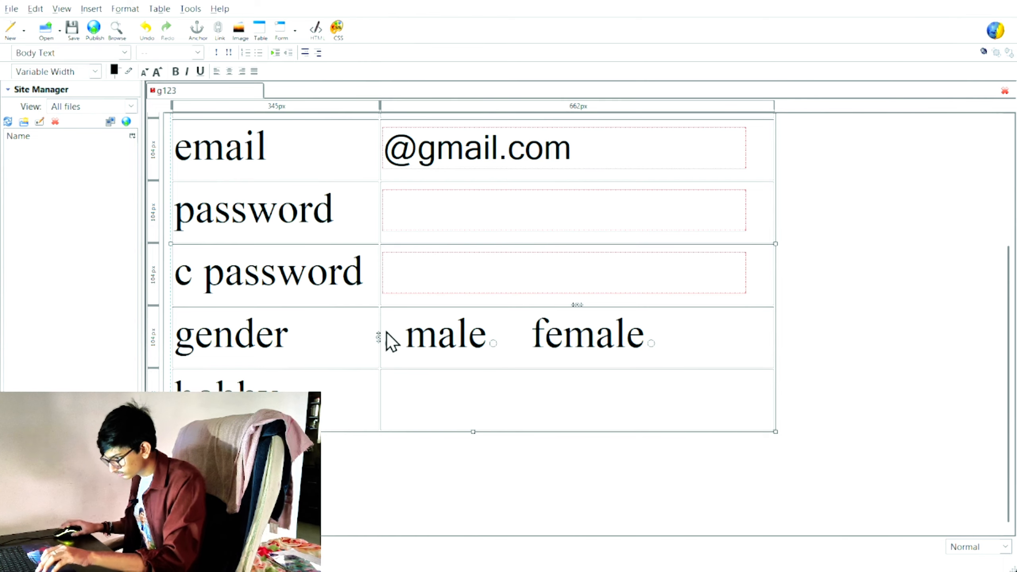
# Step: Fix the spacing around male and its radio button and edit its field properties
pyautogui.click(401, 335)
pyautogui.press('BackSpace')
pyautogui.press('BackSpace')
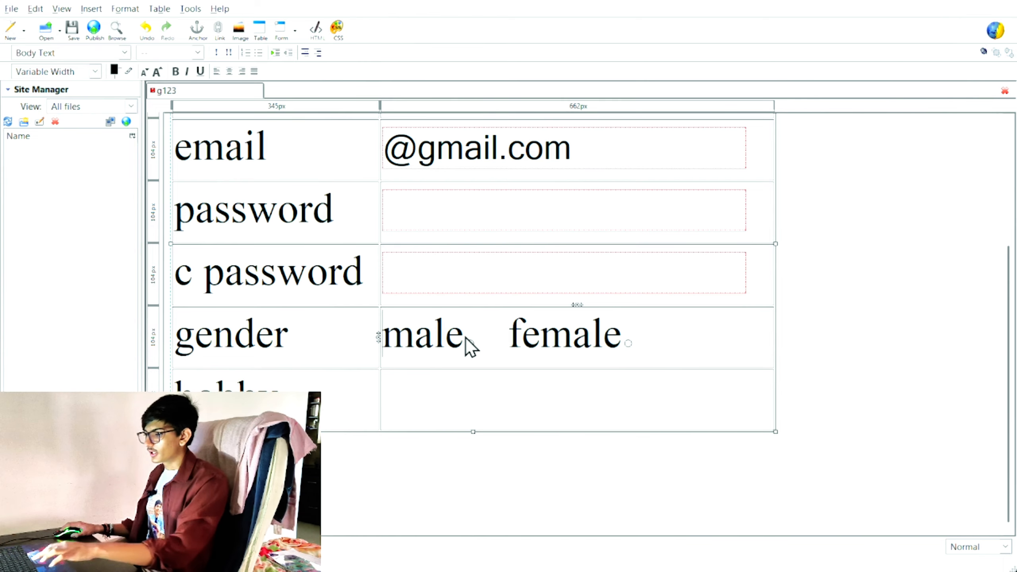
pyautogui.click(468, 340)
pyautogui.click(463, 317)
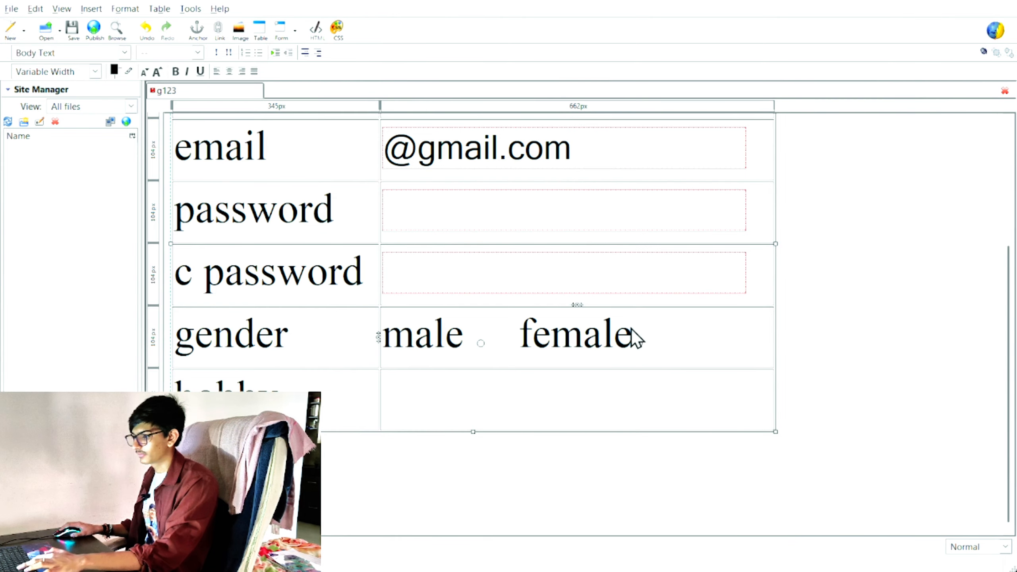
pyautogui.click(480, 344)
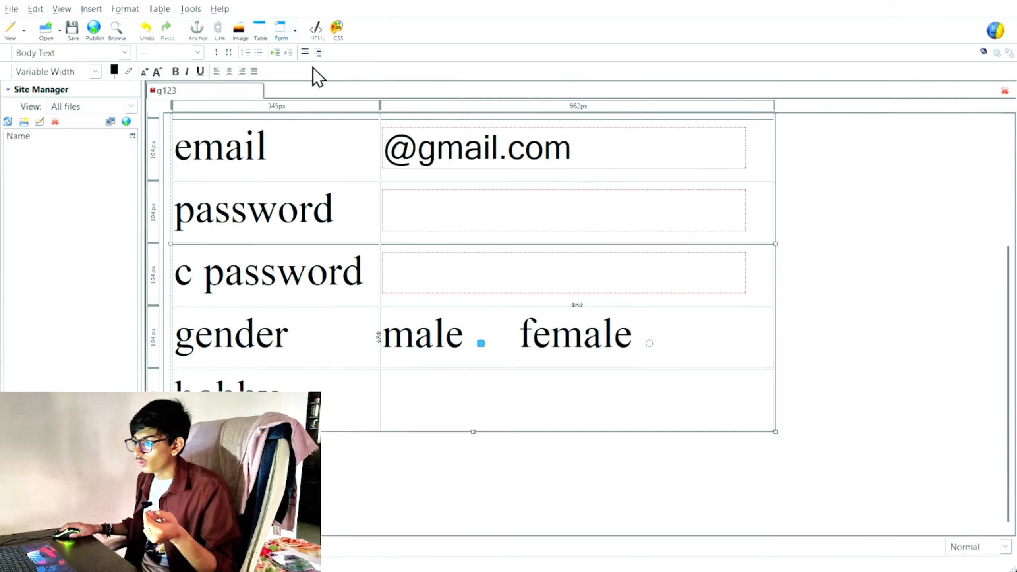
pyautogui.click(318, 78)
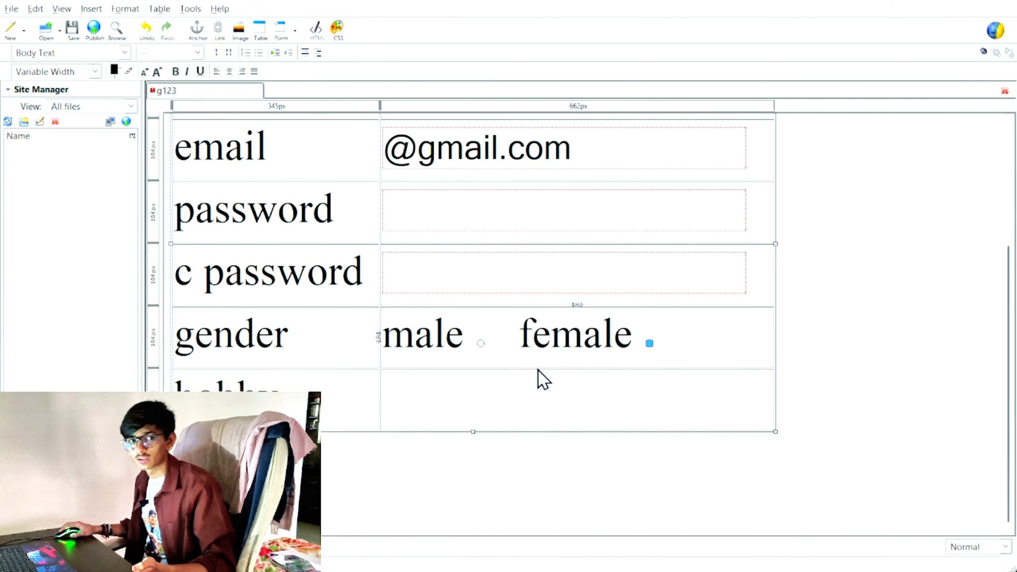
pyautogui.click(527, 402)
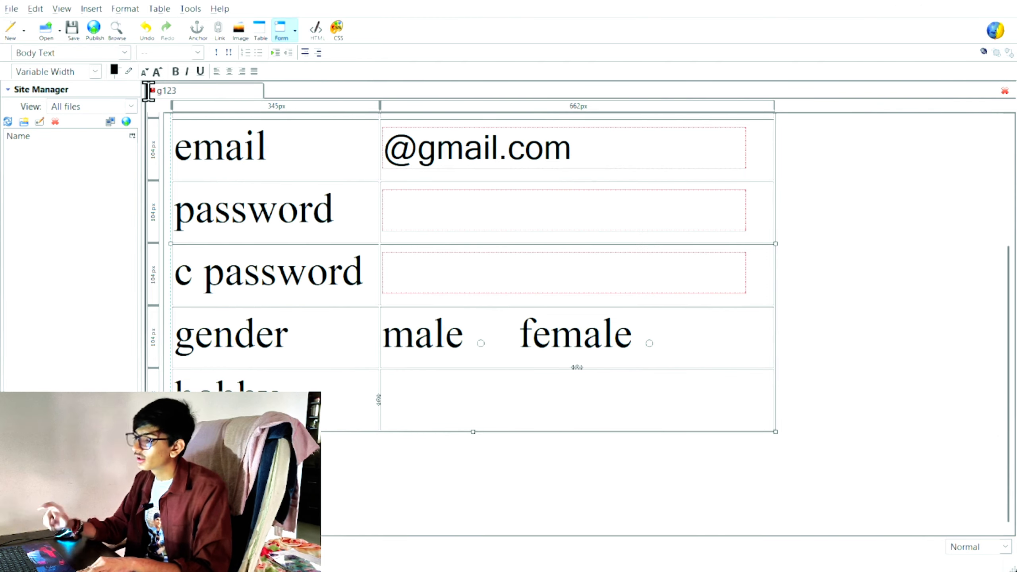
# Step: Insert a checkbox in the hobby cell and type the labels play, gaming and music
pyautogui.click(127, 317)
pyautogui.write('ply')
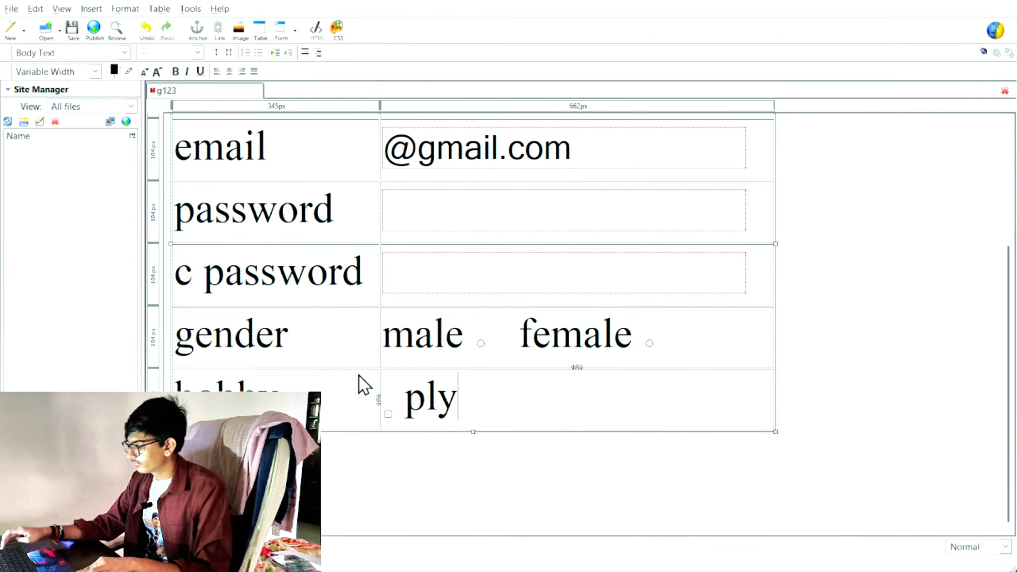
pyautogui.press('BackSpace')
pyautogui.write('s')
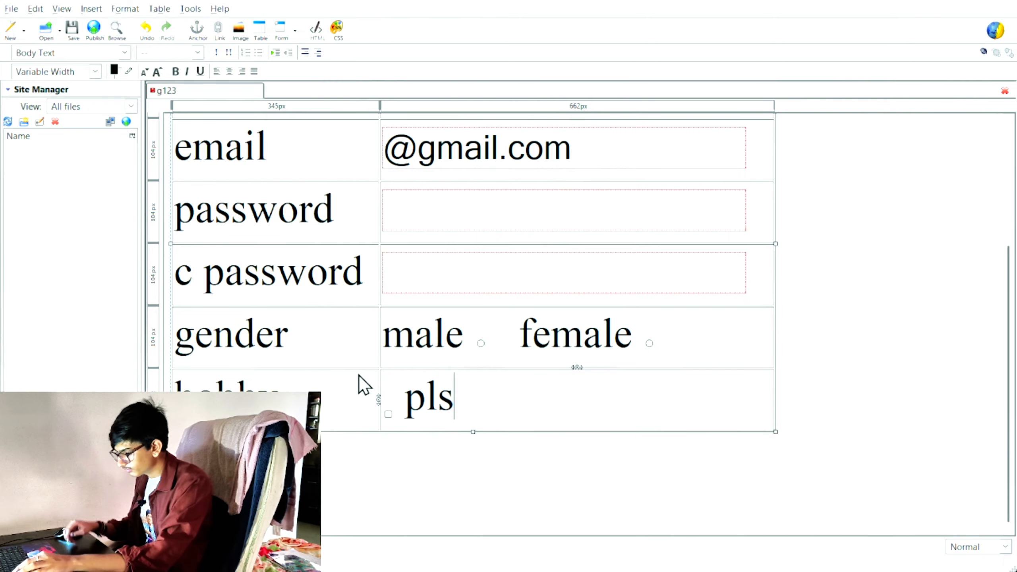
pyautogui.press('BackSpace')
pyautogui.write('ayi')
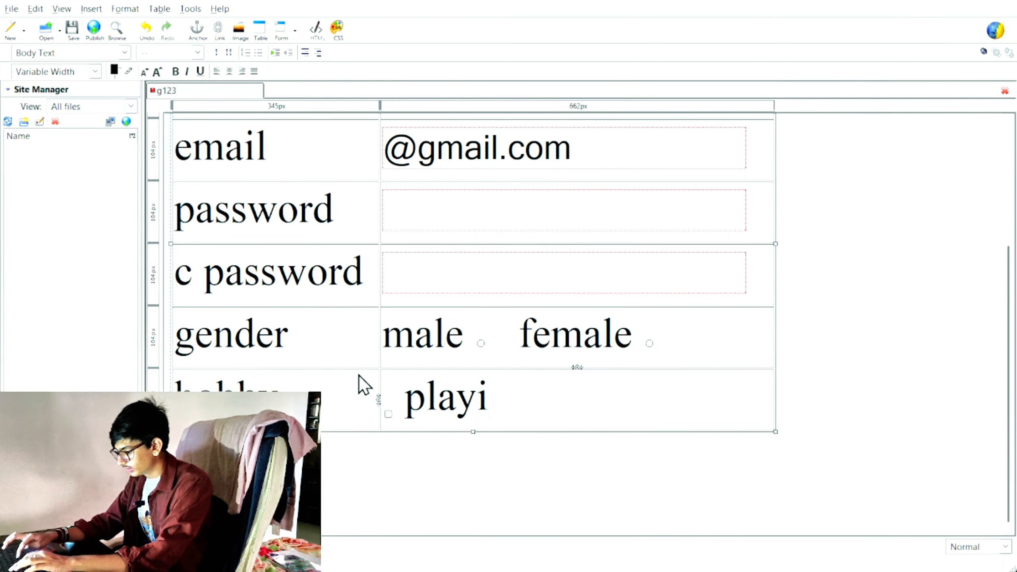
pyautogui.press('BackSpace')
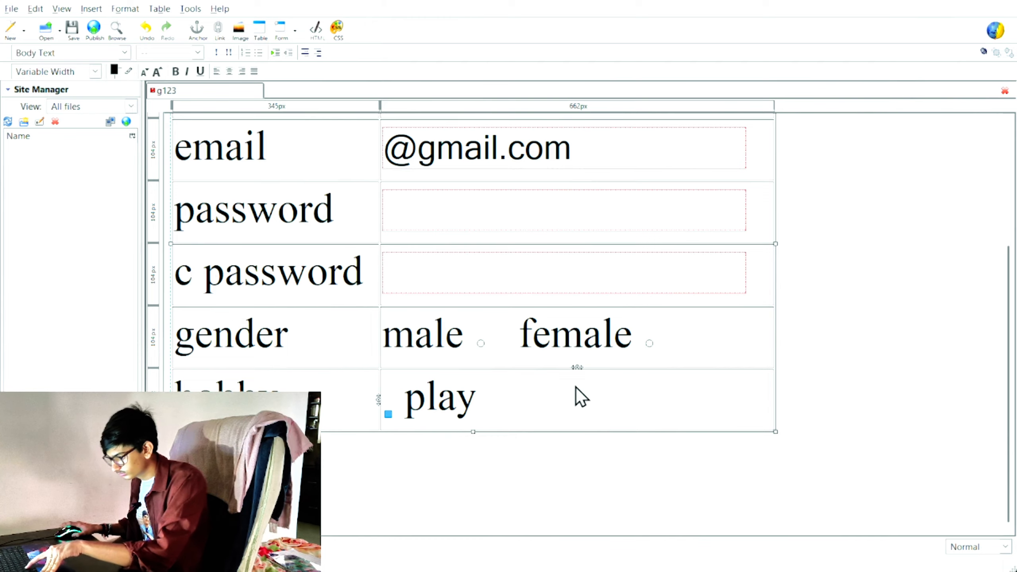
pyautogui.write('gaming')
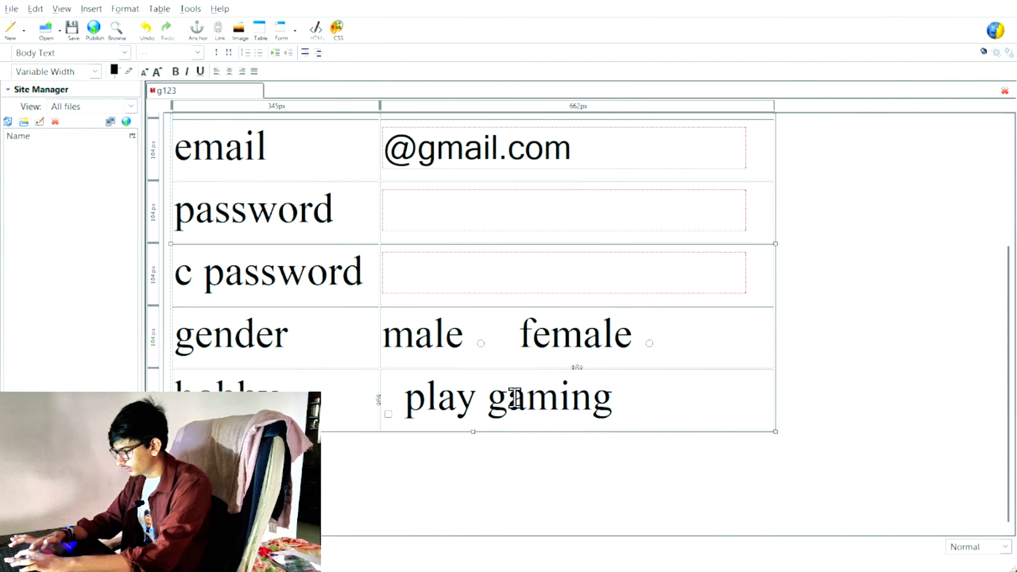
pyautogui.write(' musink')
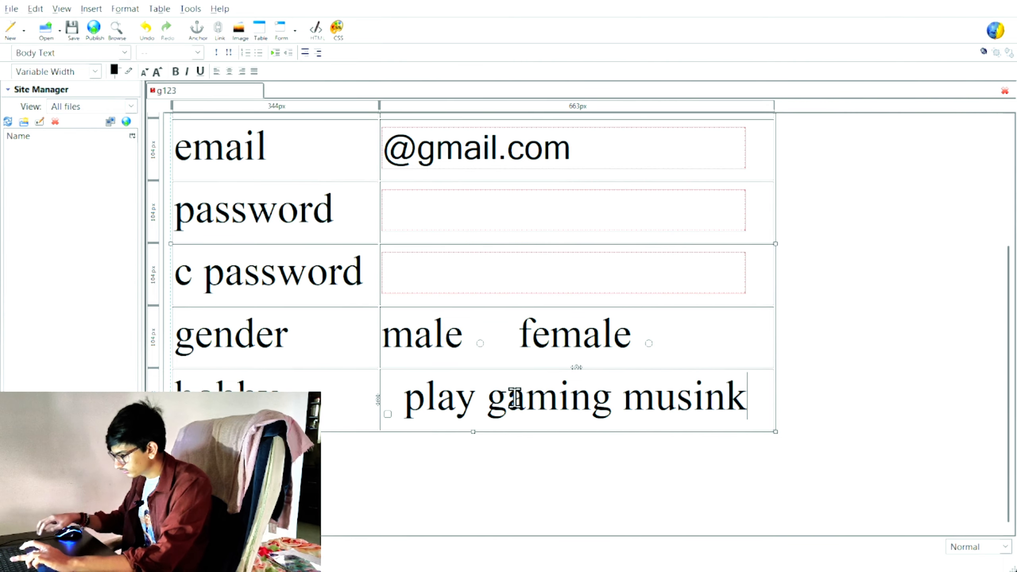
pyautogui.press('BackSpace')
pyautogui.press('BackSpace')
pyautogui.press('BackSpace')
pyautogui.write('k')
pyautogui.press('BackSpace')
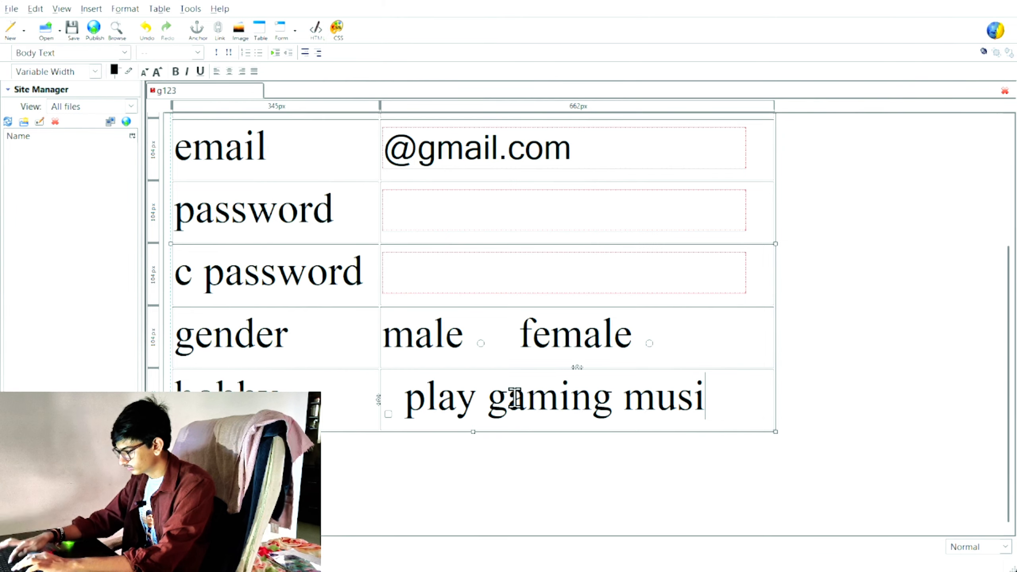
pyautogui.write('ic')
# Step: Paste checkboxes before gaming and music and widen the table to fit the hobbies
pyautogui.click(484, 411)
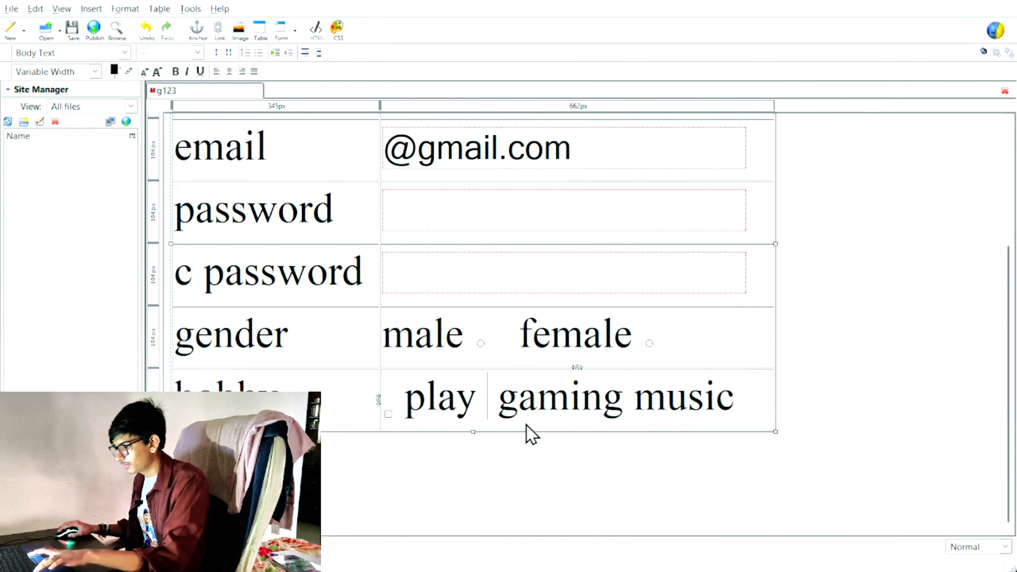
pyautogui.hotkey('ctrl', 'v')
pyautogui.click(650, 407)
pyautogui.hotkey('ctrl', 'v')
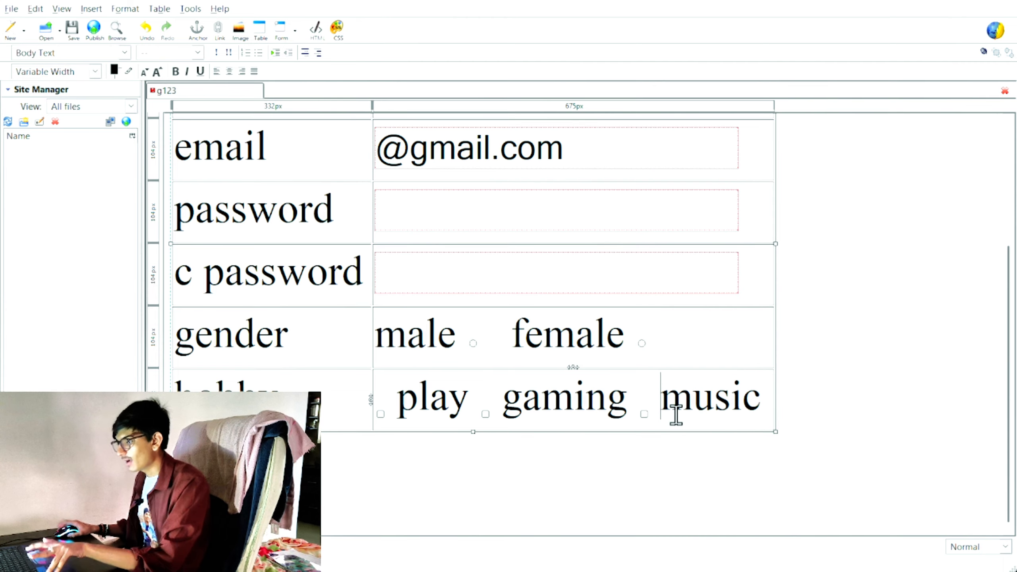
pyautogui.moveTo(774, 243); pyautogui.dragTo(799, 256)
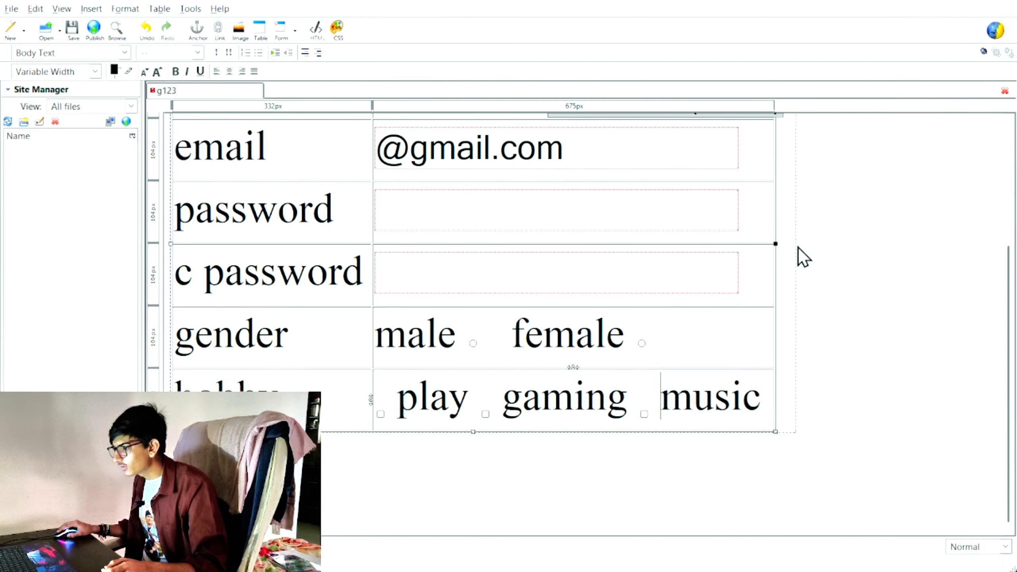
# Step: Check the gaming and music checkbox settings without changes, then deselect the table
pyautogui.click(492, 415)
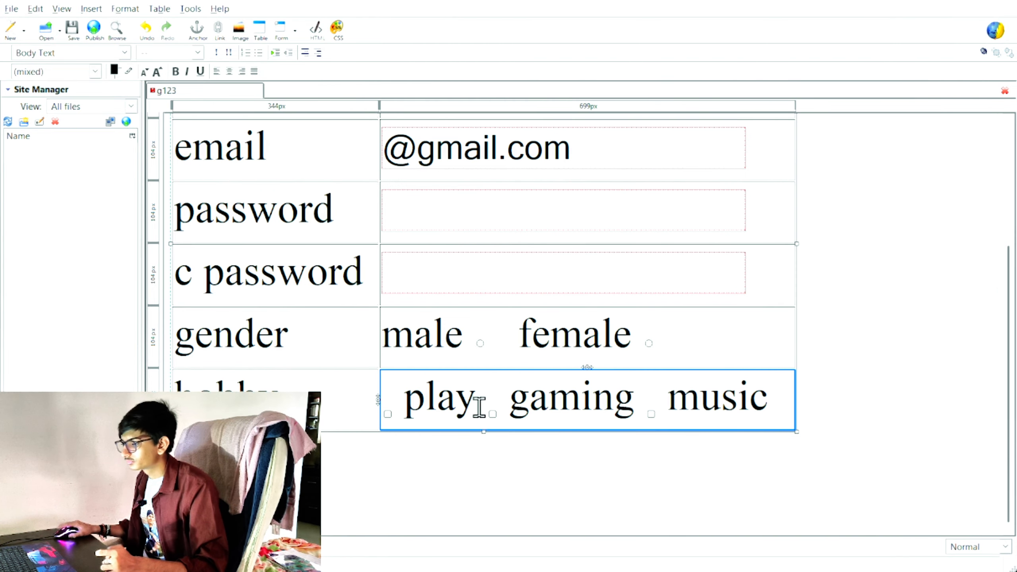
pyautogui.click(492, 414)
pyautogui.click(294, 37)
pyautogui.click(308, 76)
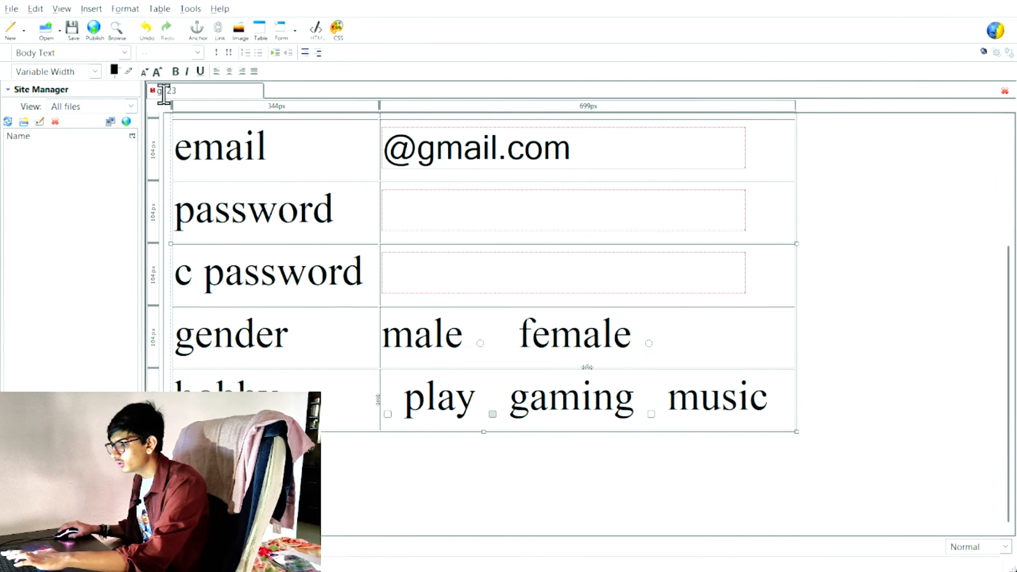
pyautogui.click(651, 415)
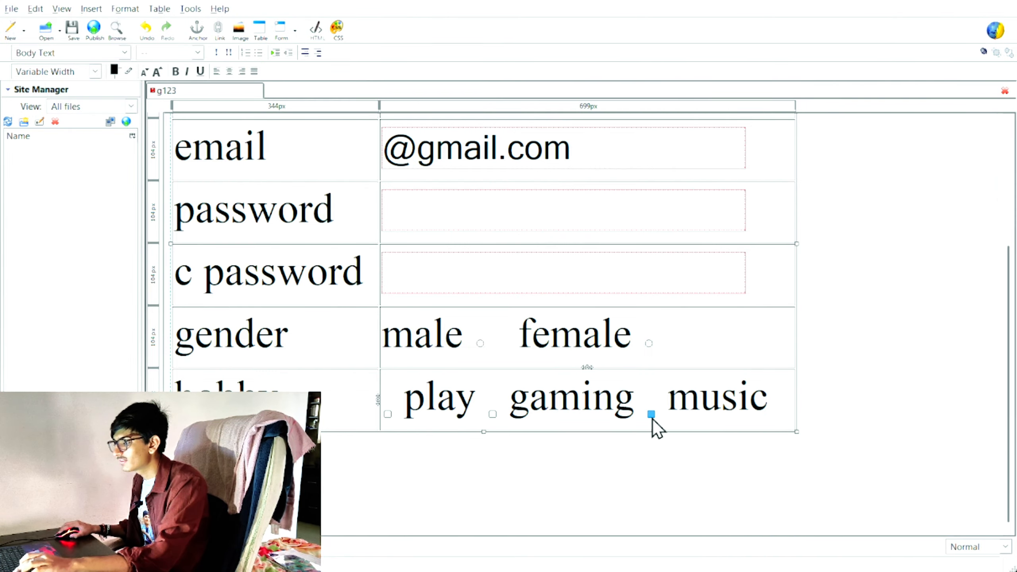
pyautogui.click(295, 37)
pyautogui.click(296, 70)
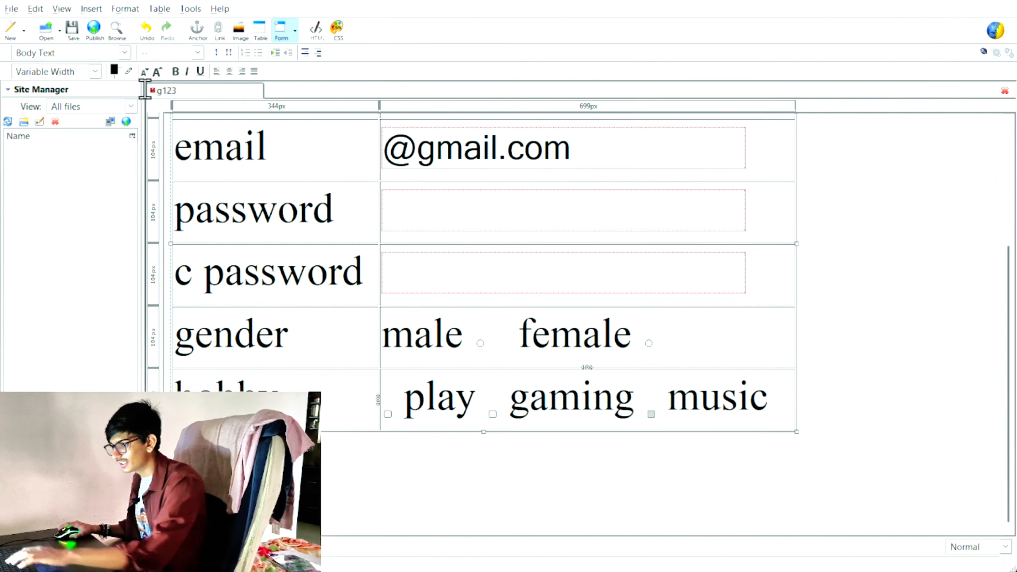
pyautogui.click(132, 312)
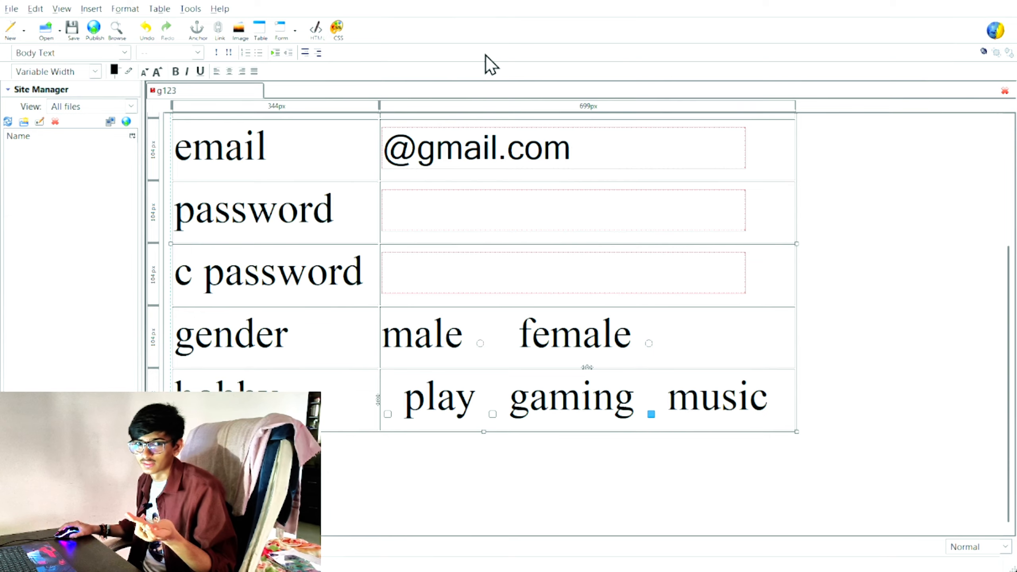
pyautogui.click(526, 481)
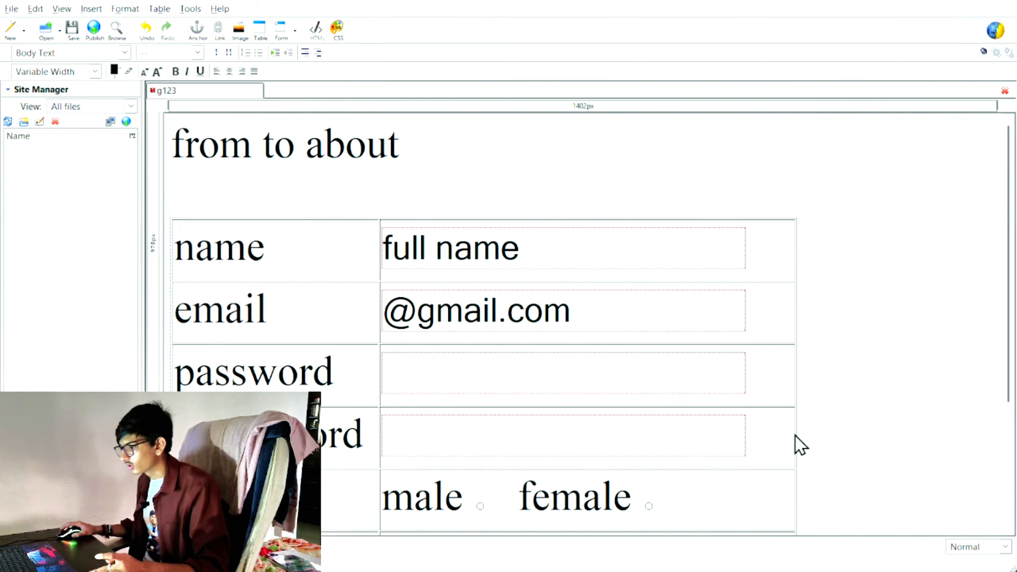
pyautogui.scroll(3, 799, 445)
pyautogui.scroll(-3, 799, 445)
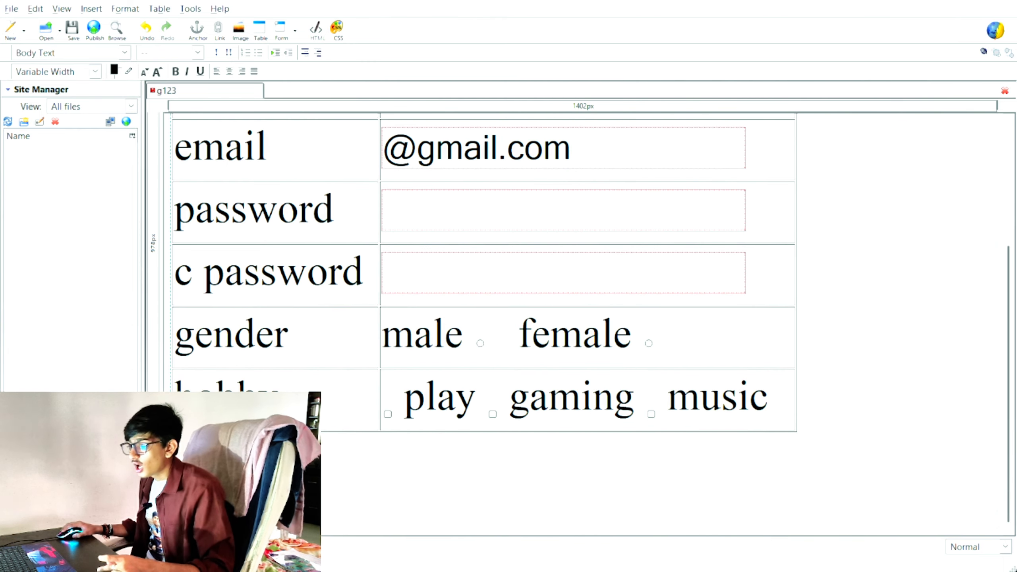
pyautogui.scroll(3, 256, 303)
pyautogui.scroll(-3, 257, 303)
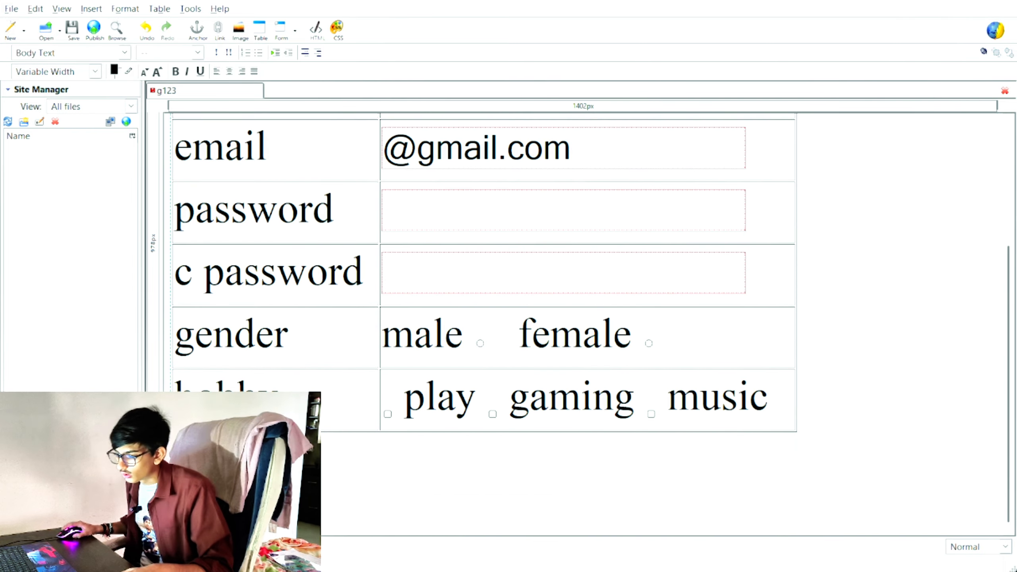
pyautogui.click(282, 395)
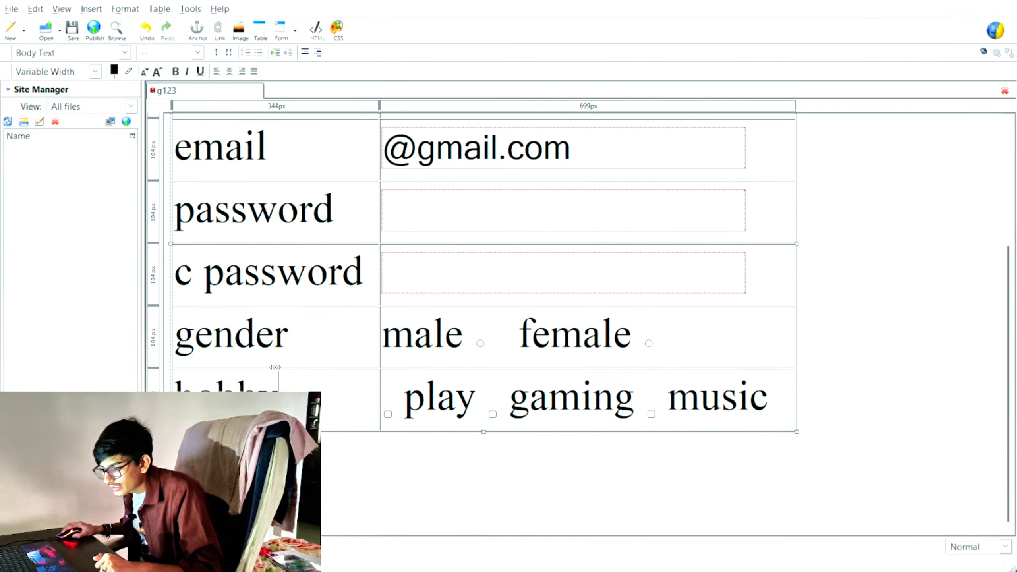
# Step: Insert a row below the hobby row, label its left cell 'city', and move into its right cell
pyautogui.click(170, 404)
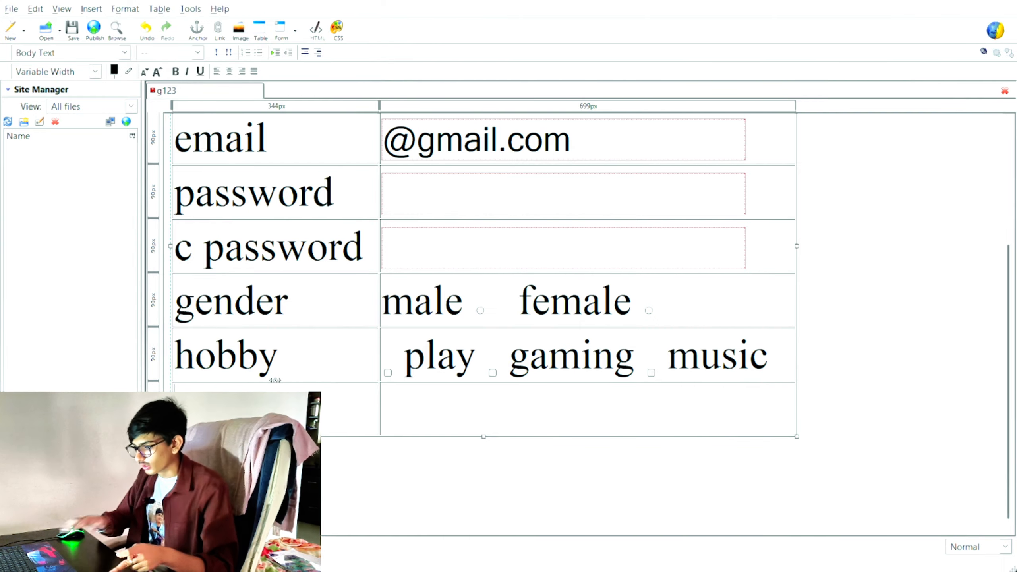
pyautogui.write('city')
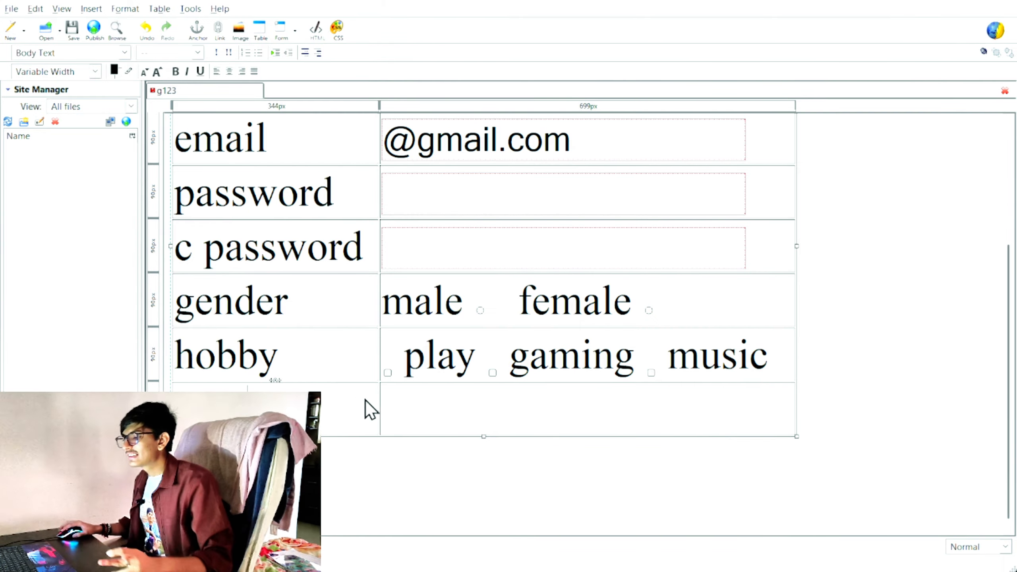
pyautogui.click(412, 408)
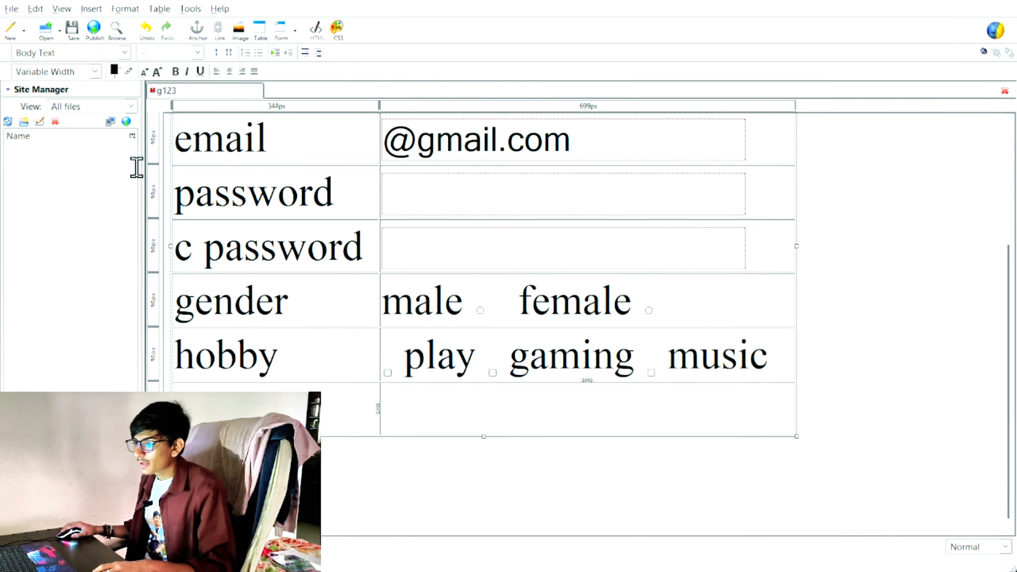
# Step: Insert a selection list into the city cell and start naming it city
pyautogui.click(295, 30)
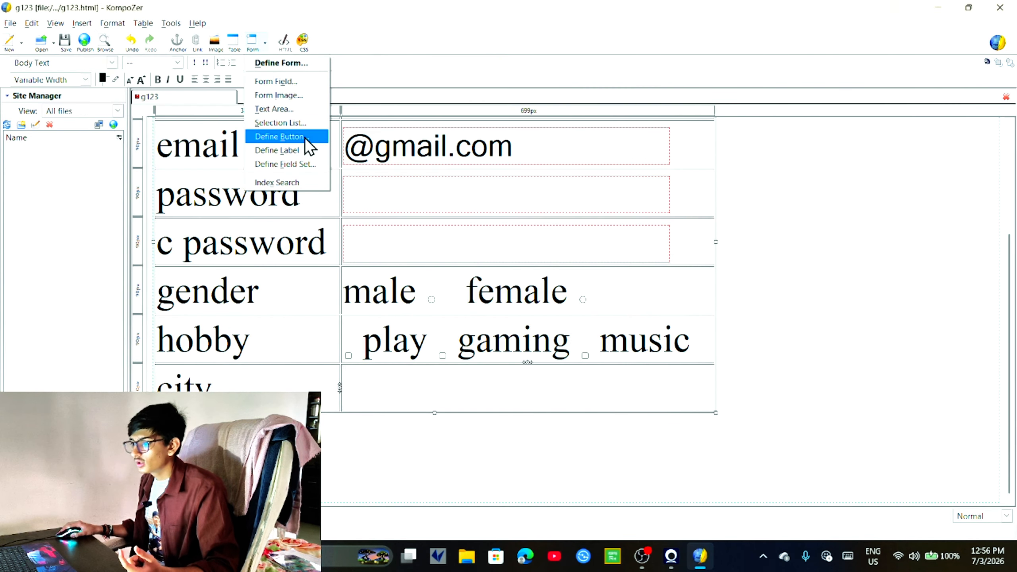
pyautogui.click(300, 126)
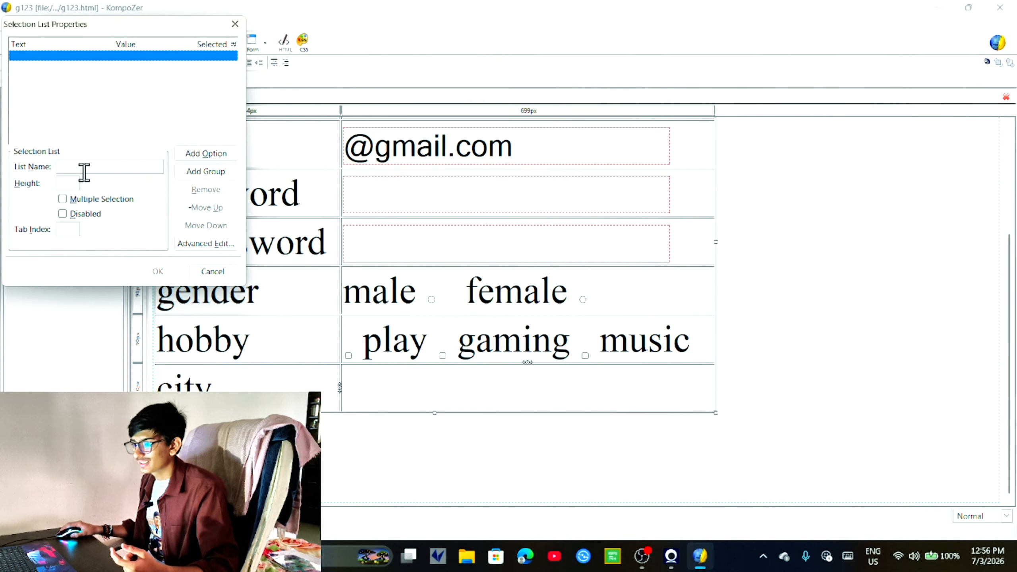
pyautogui.moveTo(108, 25); pyautogui.dragTo(457, 102)
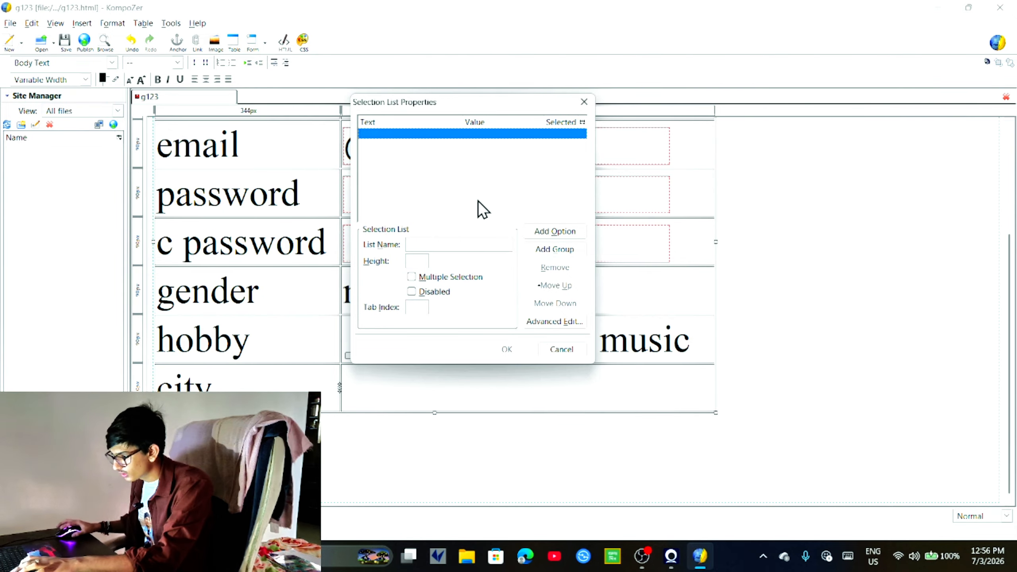
pyautogui.click(496, 243)
pyautogui.write('city')
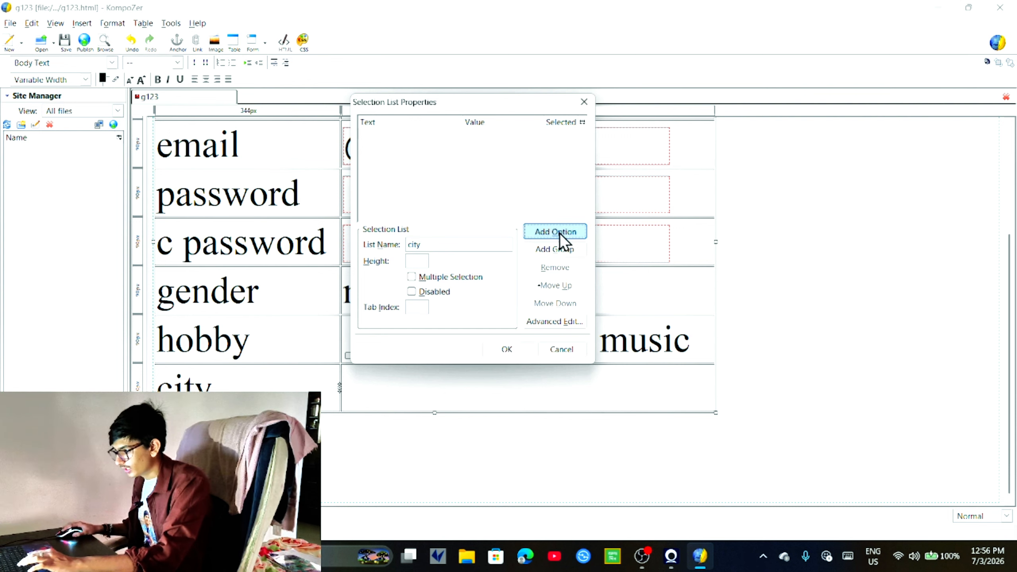
# Step: Add the options surt, ahemdabad and rajkot to the list and insert it
pyautogui.click(557, 232)
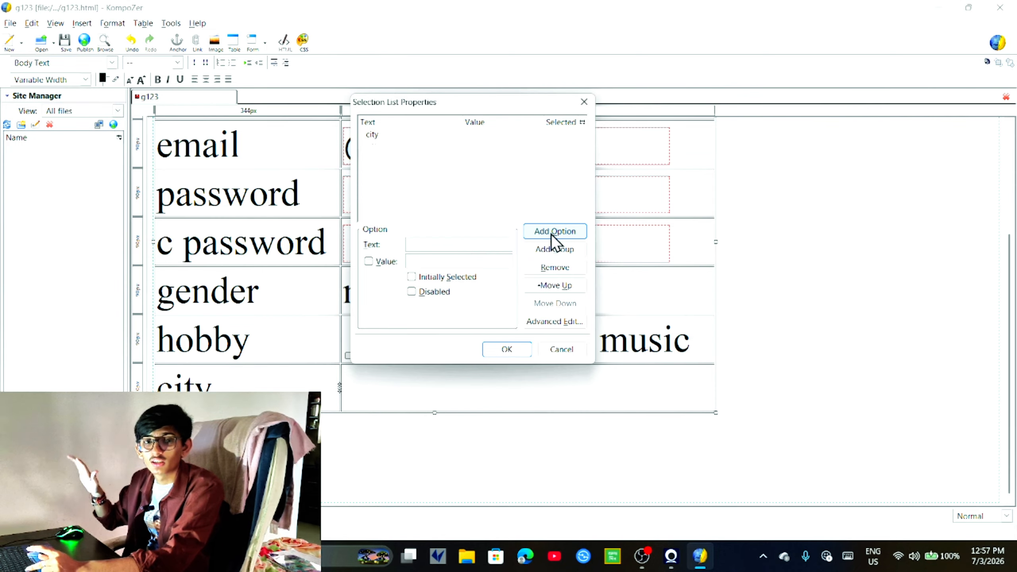
pyautogui.write('s')
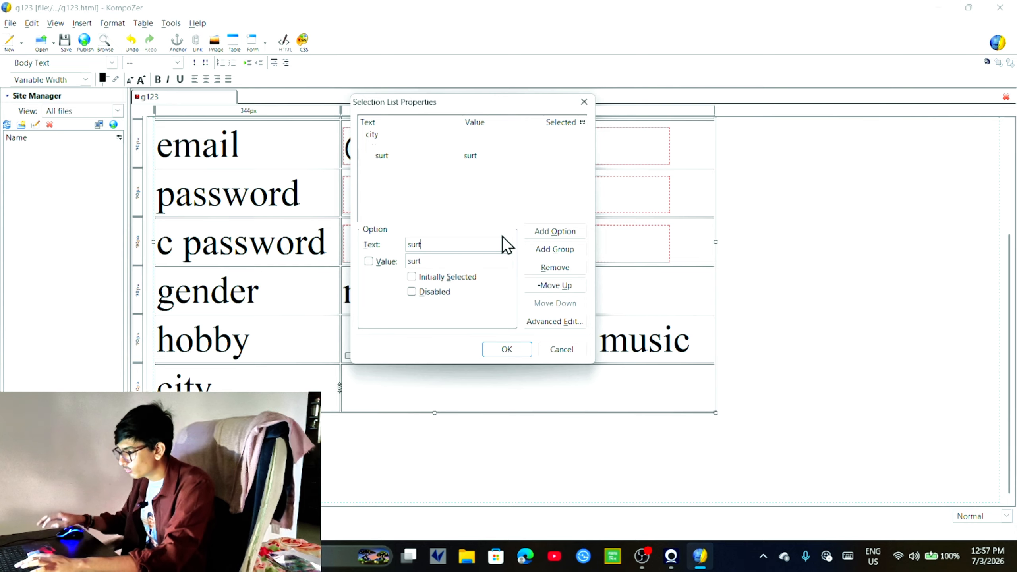
pyautogui.write('urt')
pyautogui.click(556, 236)
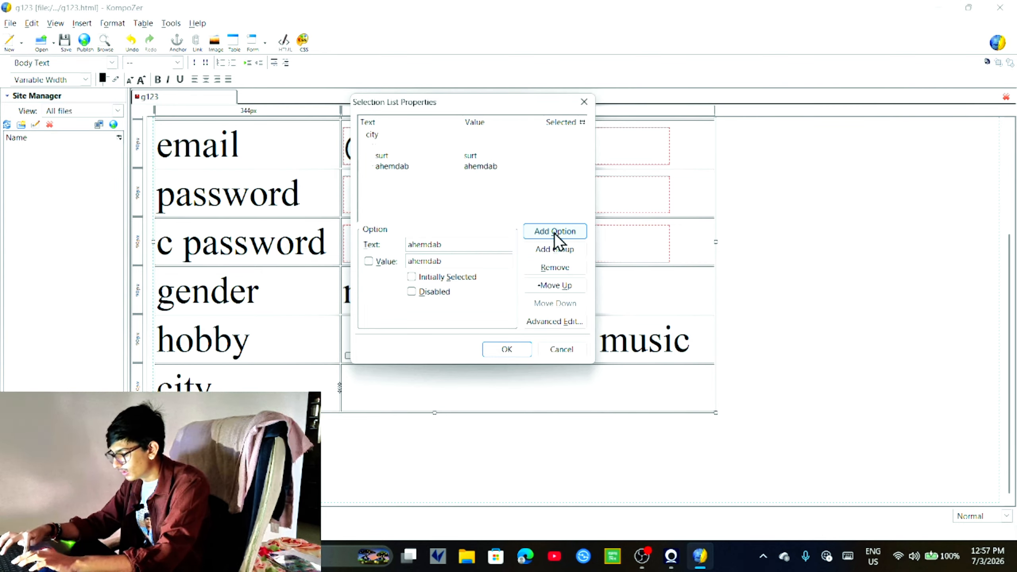
pyautogui.click(555, 235)
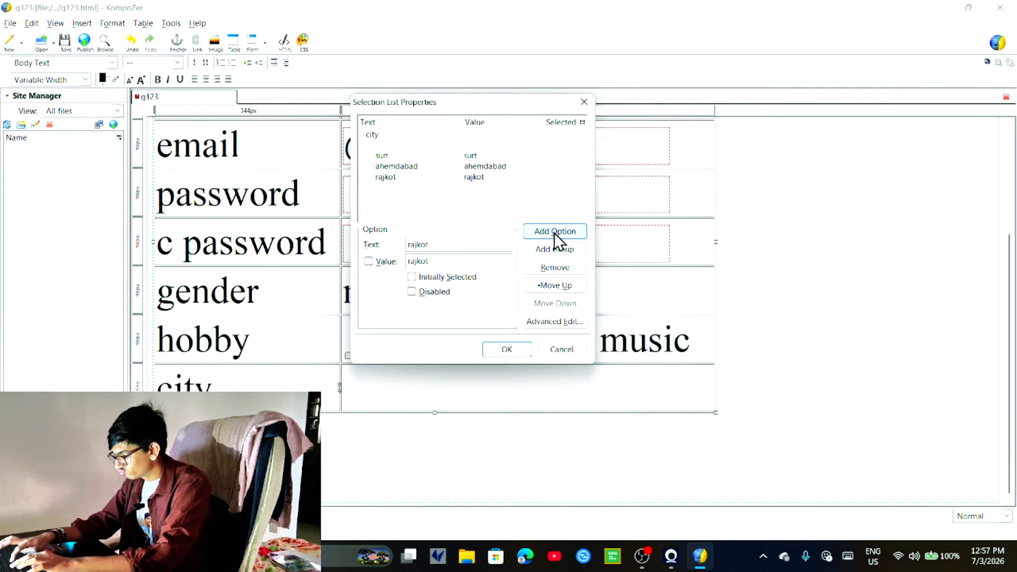
pyautogui.click(556, 232)
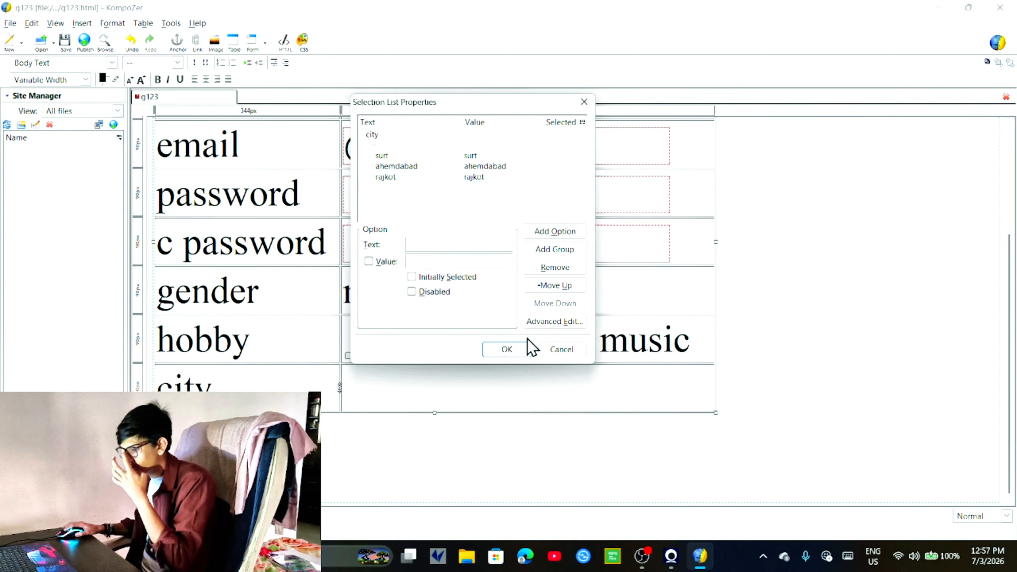
pyautogui.click(415, 151)
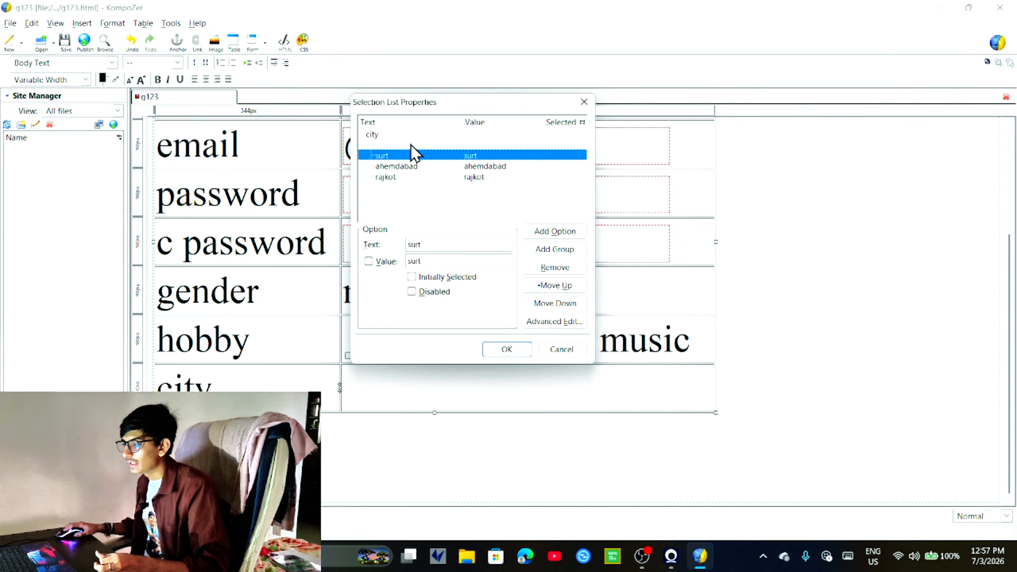
pyautogui.click(411, 145)
pyautogui.click(425, 261)
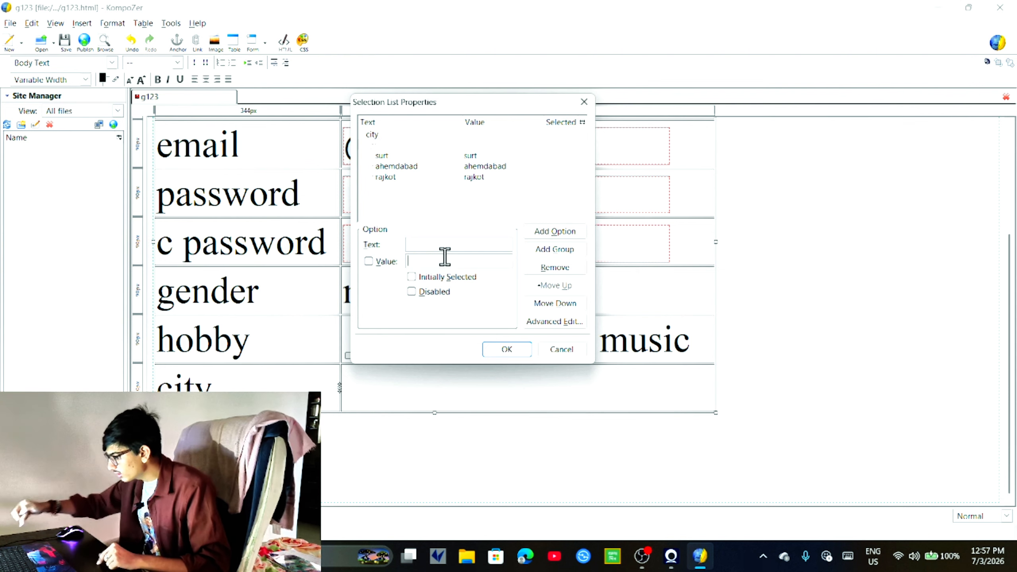
pyautogui.write('-1')
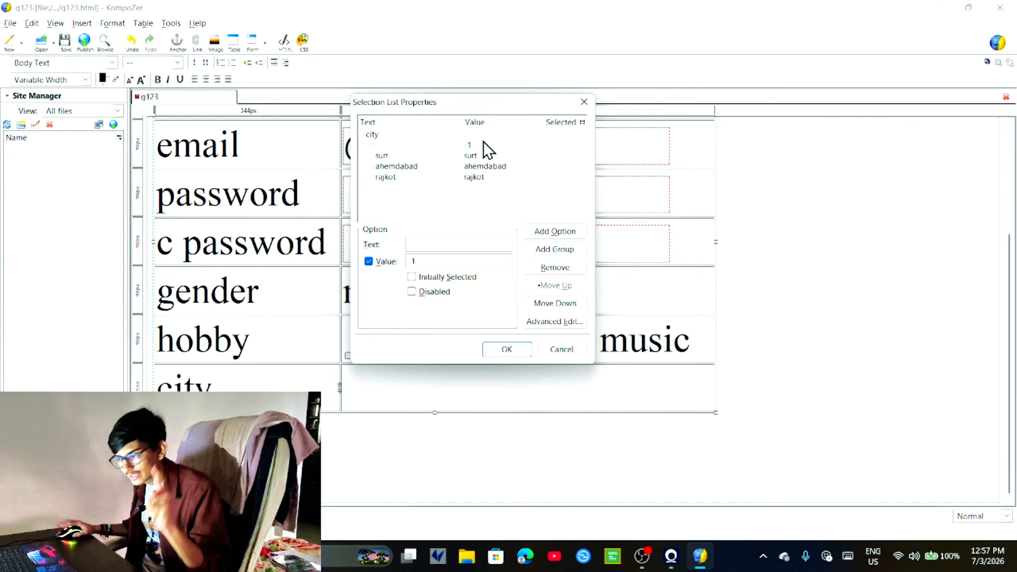
pyautogui.click(509, 353)
# Step: Open the form field settings twice and cancel both times without inserting anything
pyautogui.click(490, 393)
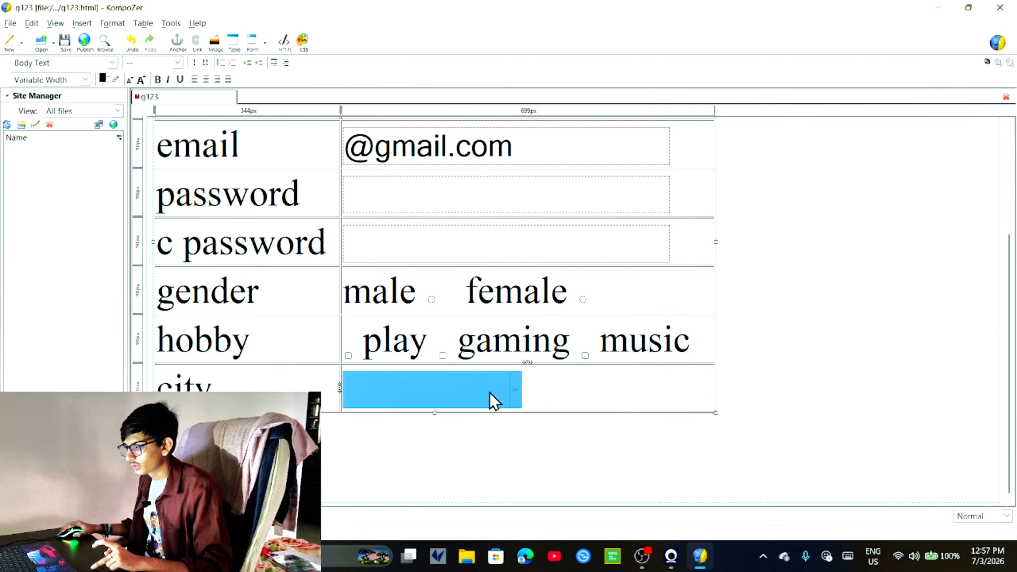
pyautogui.click(560, 390)
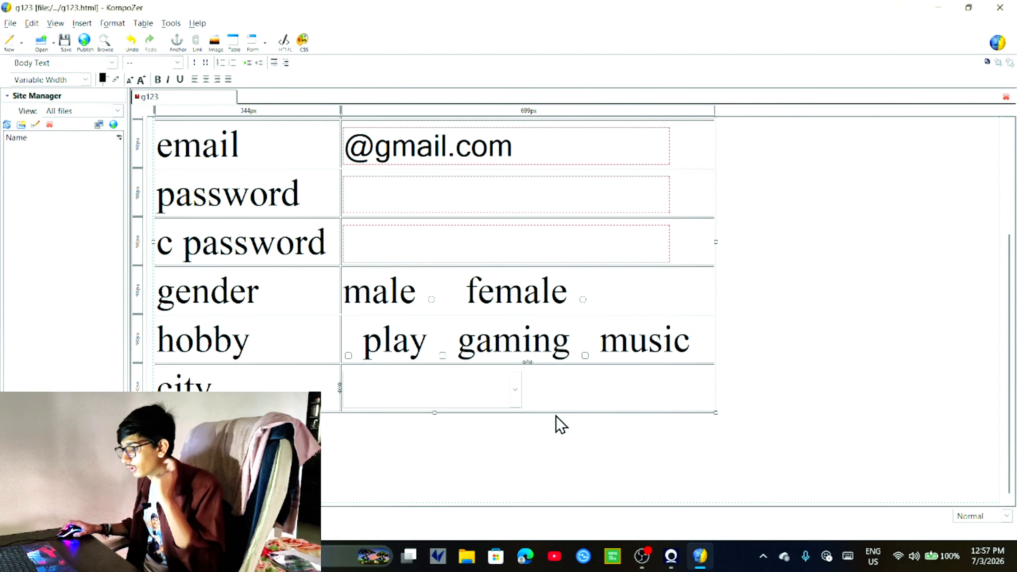
pyautogui.scroll(3, 560, 419)
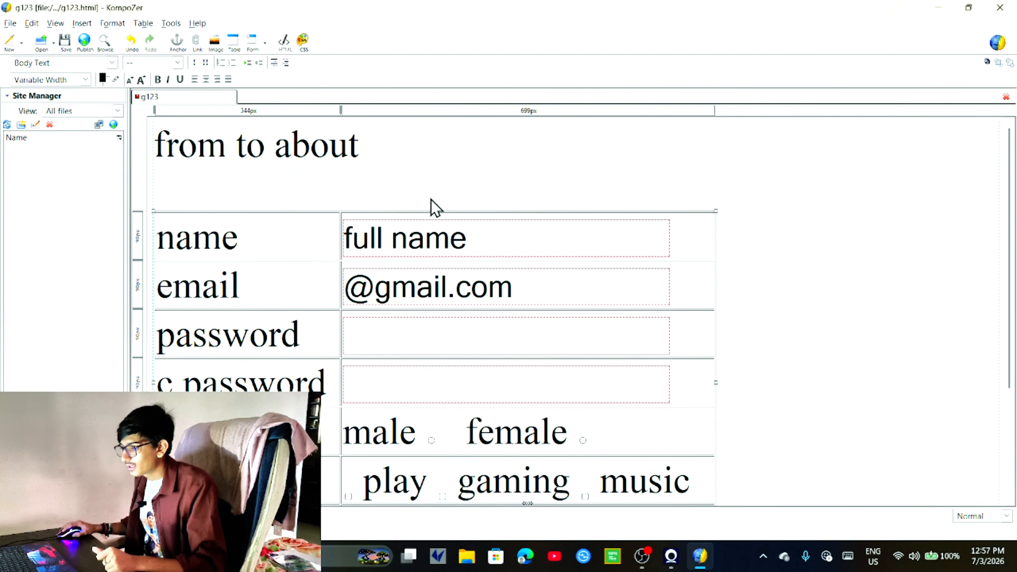
pyautogui.click(264, 43)
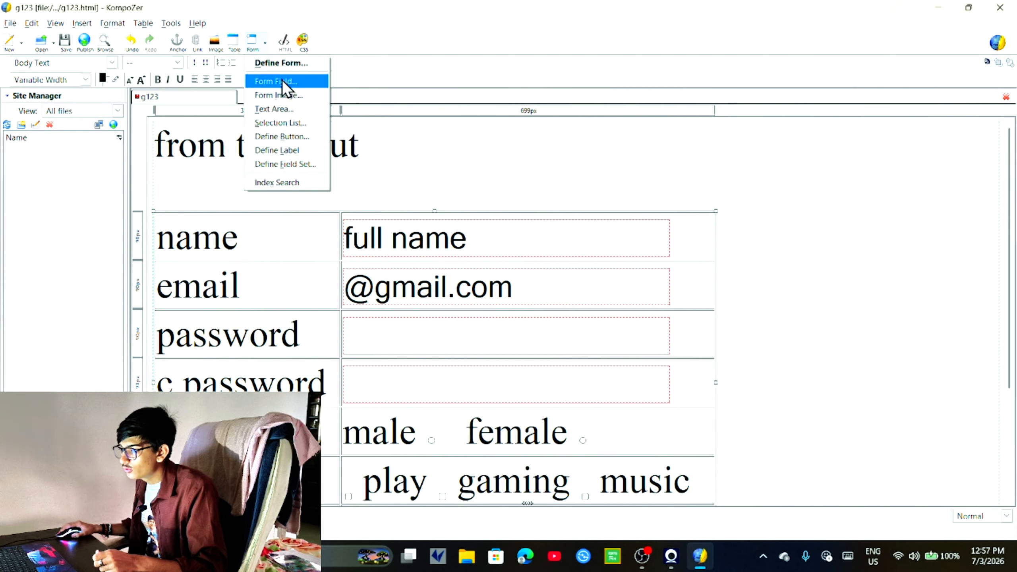
pyautogui.click(283, 81)
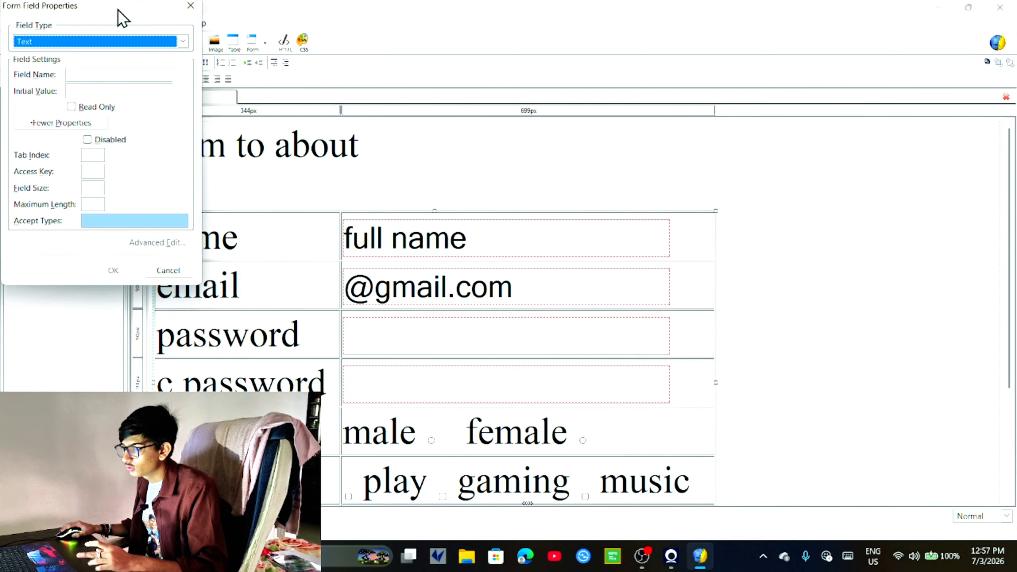
pyautogui.moveTo(118, 12); pyautogui.dragTo(176, 119)
pyautogui.click(248, 112)
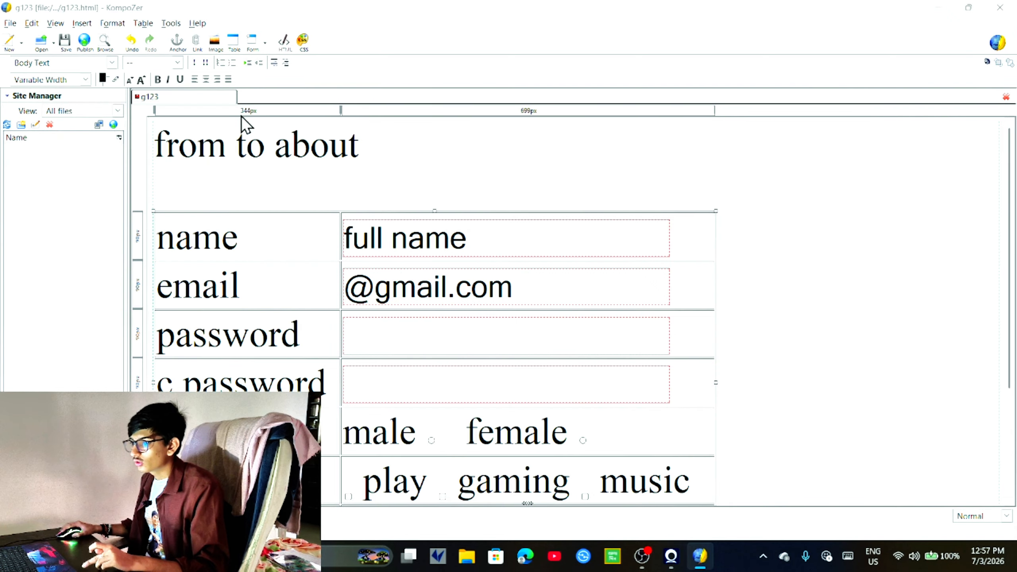
pyautogui.click(265, 42)
pyautogui.click(287, 82)
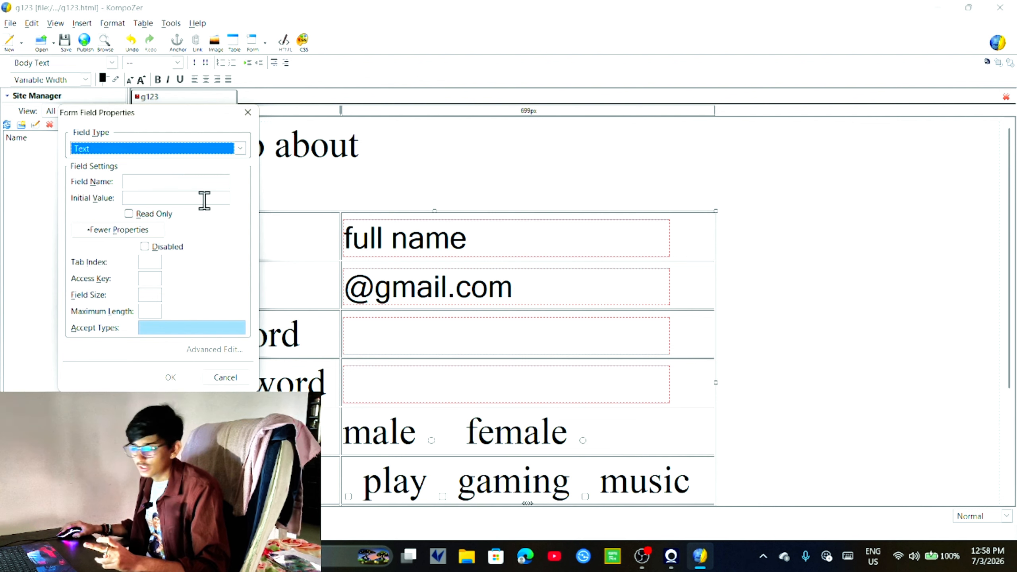
pyautogui.click(218, 377)
# Step: Inspect the male radio button's field settings without changes, then save g123
pyautogui.scroll(-3, 706, 256)
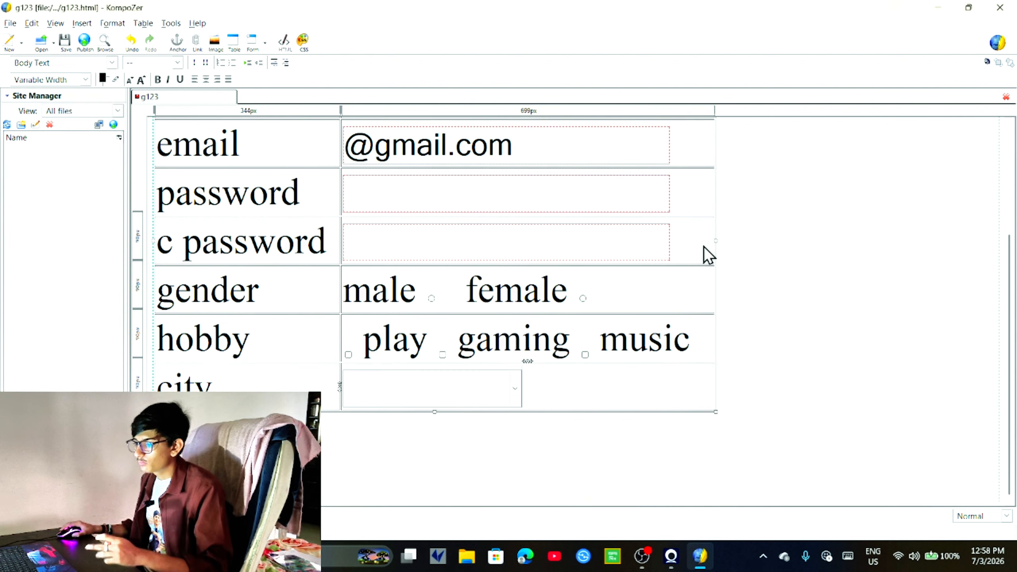
pyautogui.click(431, 305)
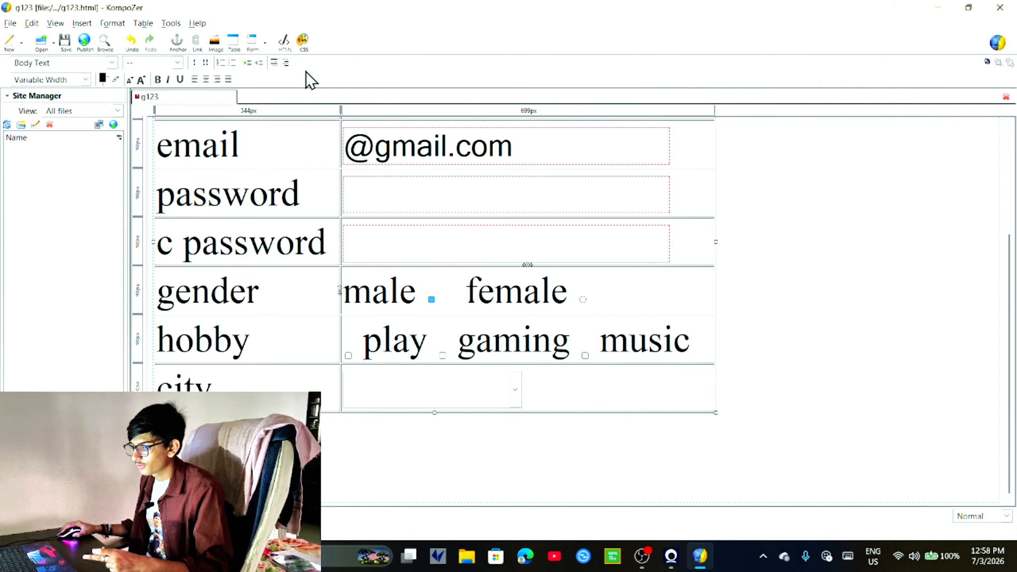
pyautogui.click(256, 42)
pyautogui.click(276, 82)
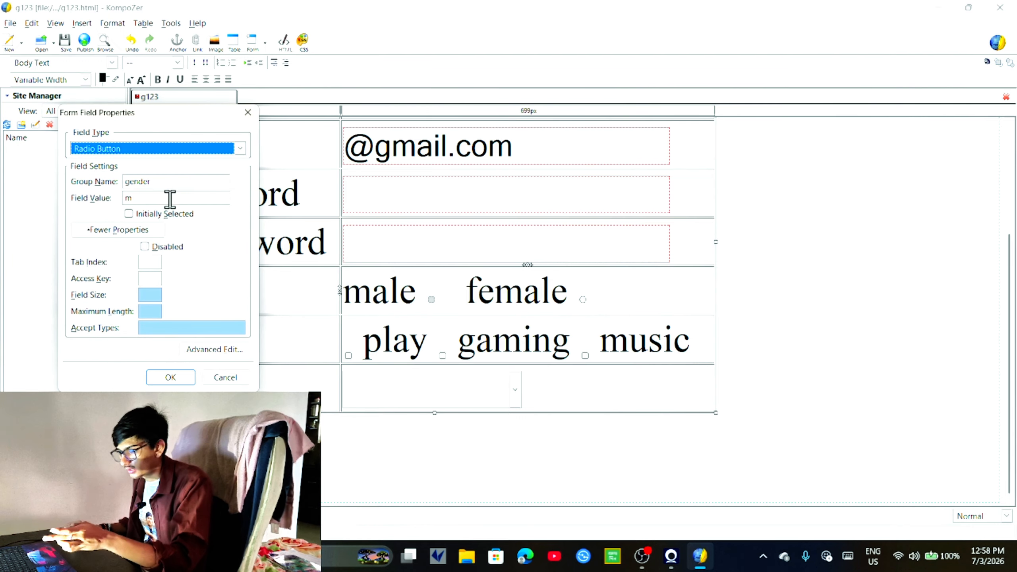
pyautogui.click(211, 377)
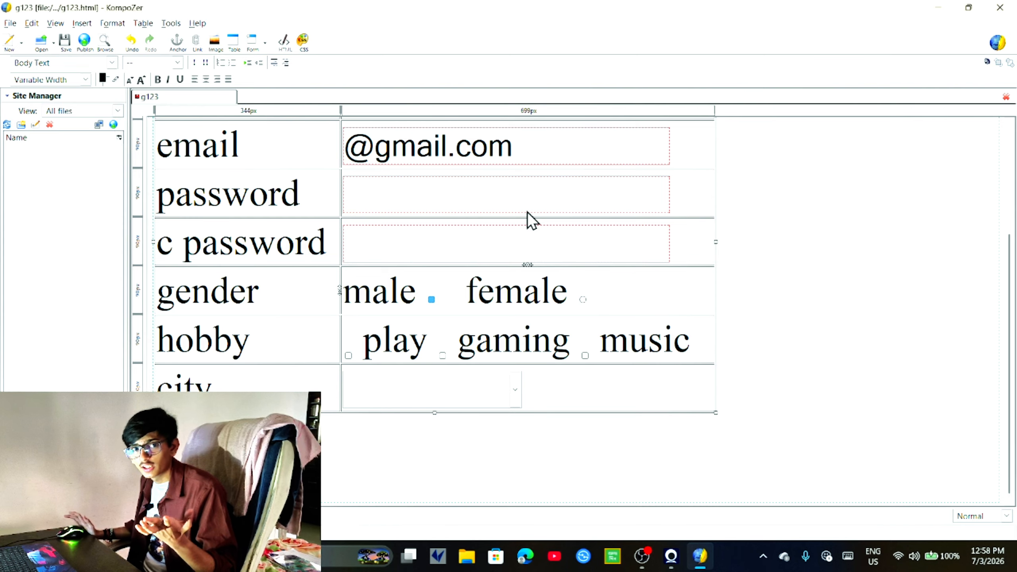
pyautogui.click(427, 410)
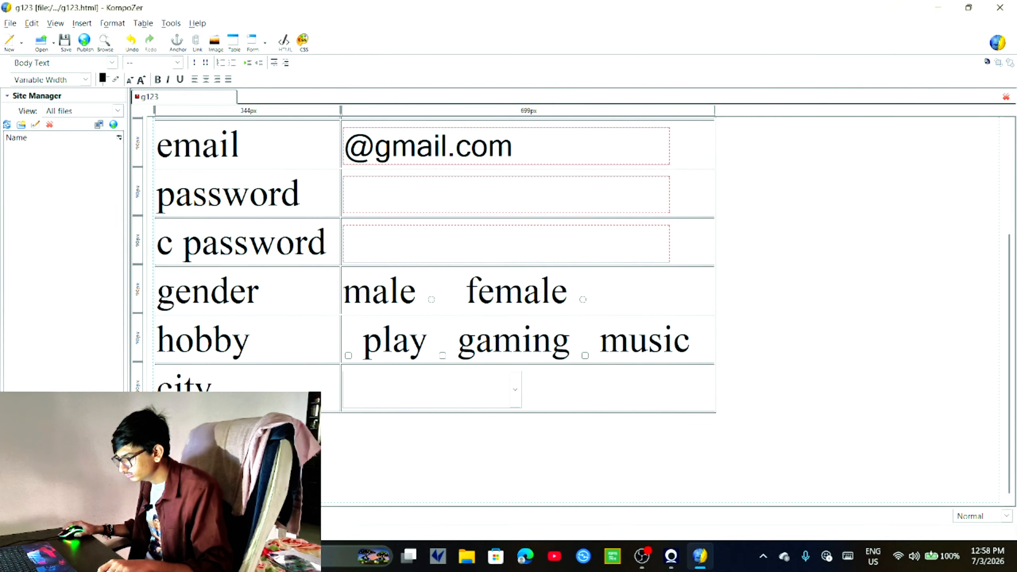
pyautogui.hotkey('ctrl', 's')
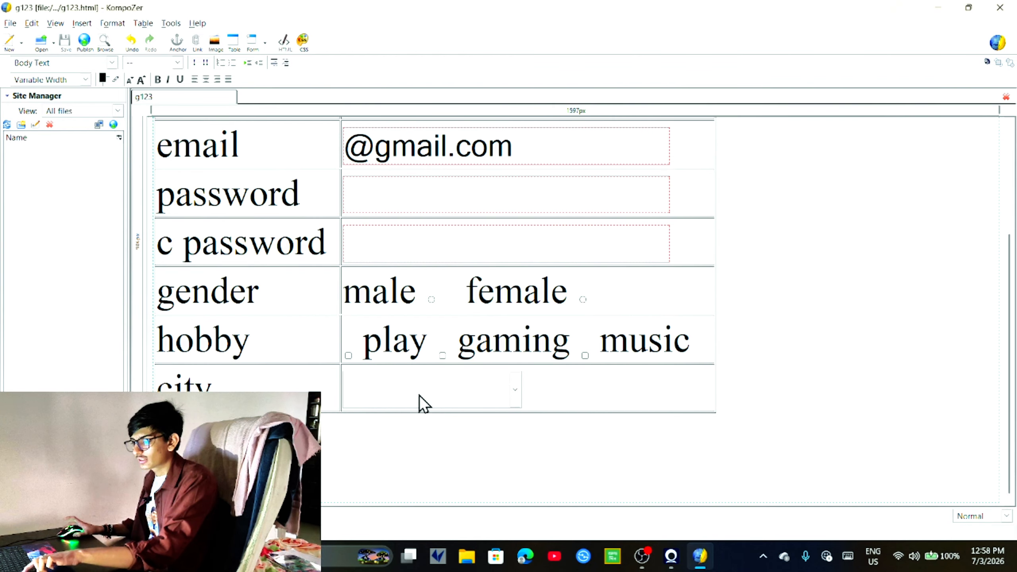
# Step: Minimize KompoZer and OBS, reposition the webcam window, and bring up g123 in Edge
pyautogui.click(937, 8)
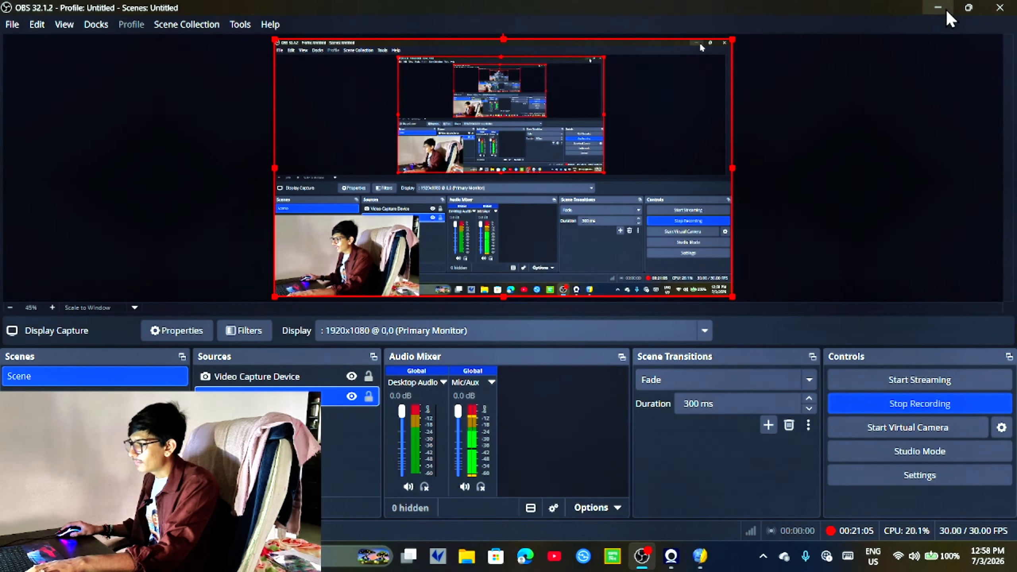
pyautogui.click(945, 11)
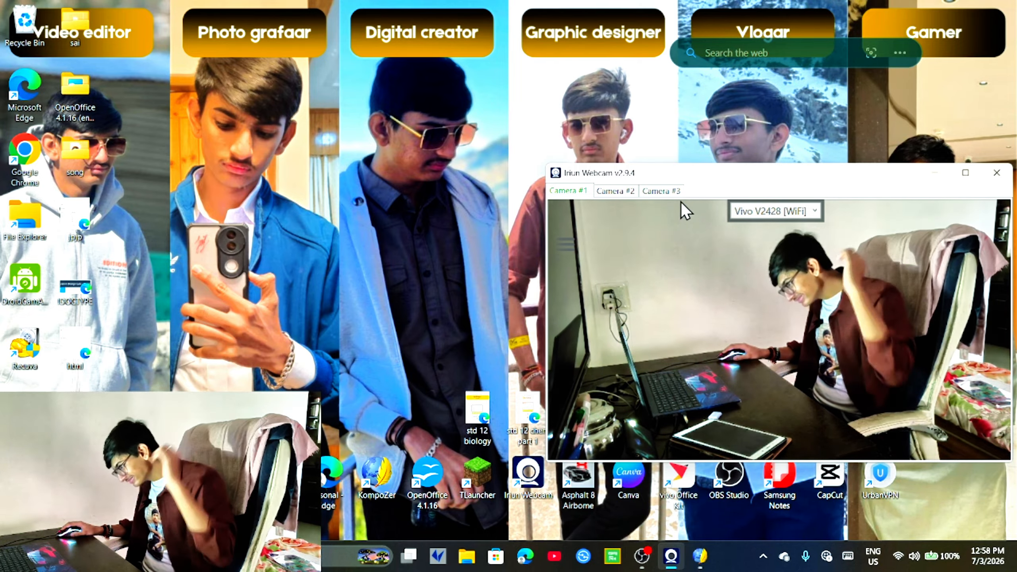
pyautogui.moveTo(697, 178); pyautogui.dragTo(671, 119)
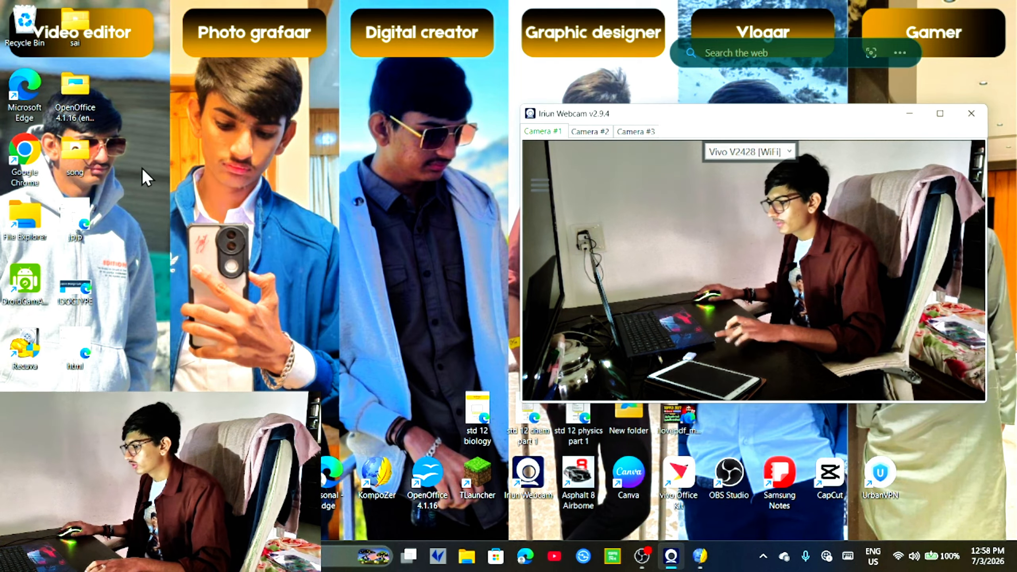
pyautogui.click(76, 417)
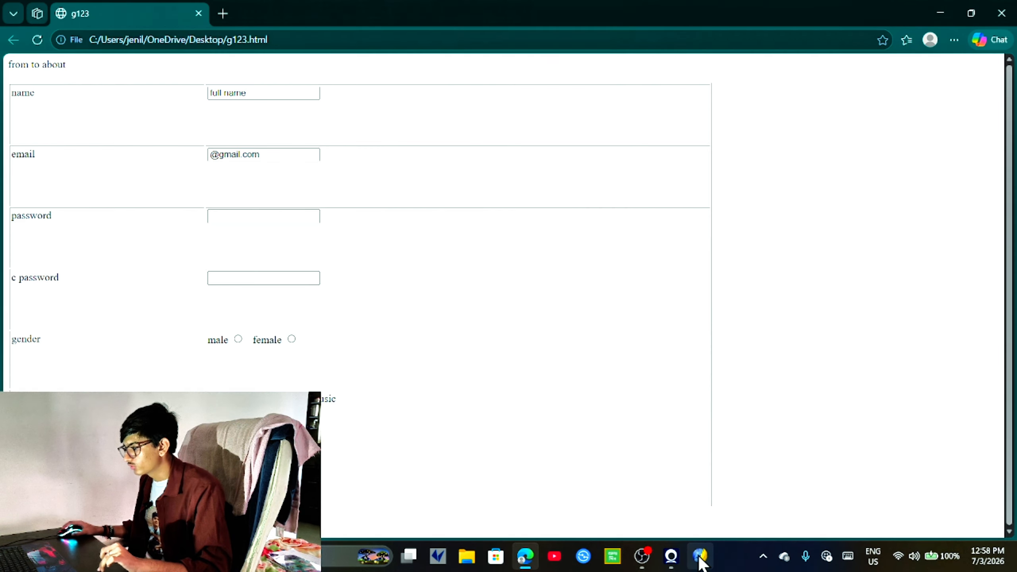
pyautogui.click(701, 555)
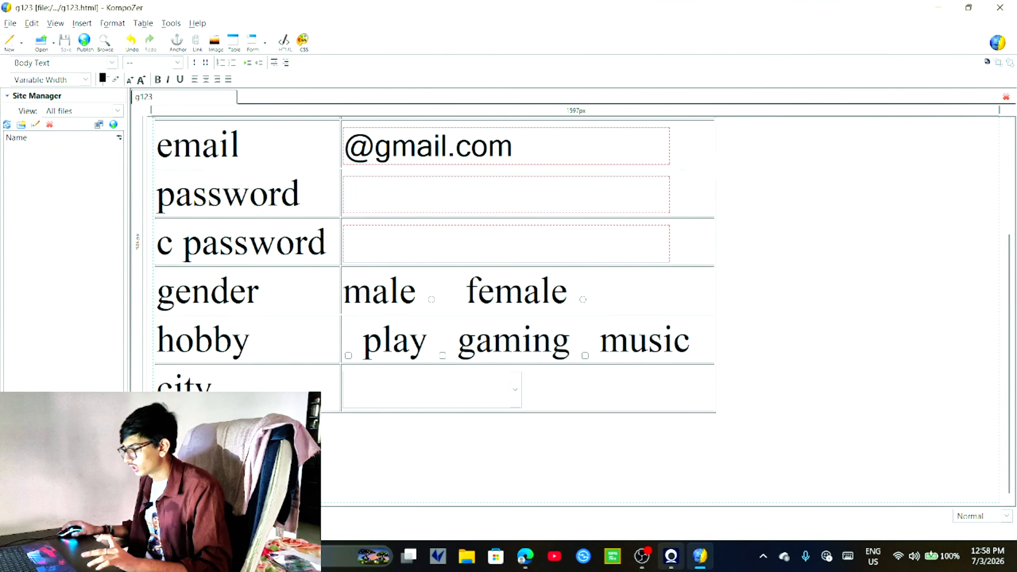
pyautogui.click(671, 555)
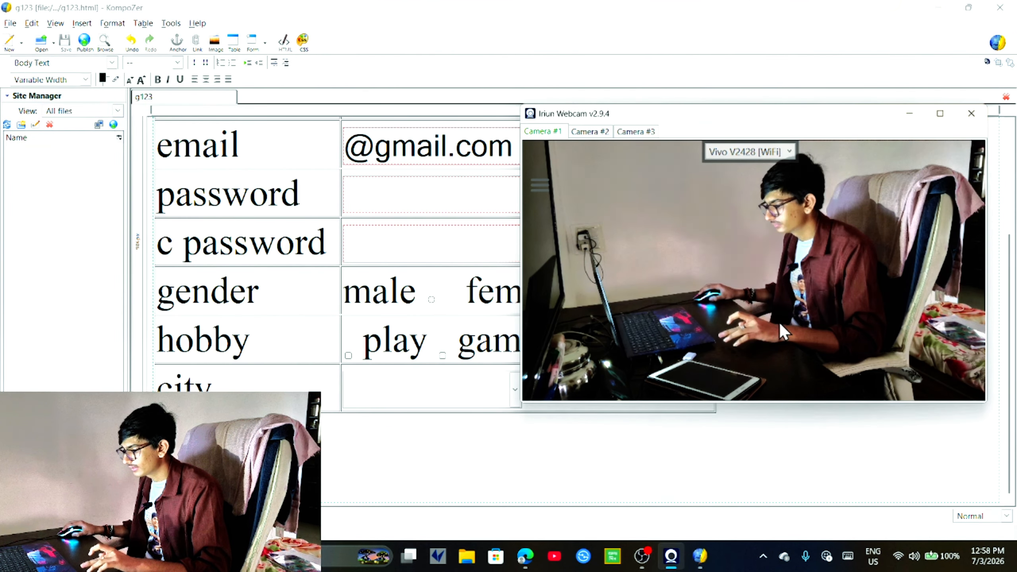
pyautogui.click(525, 556)
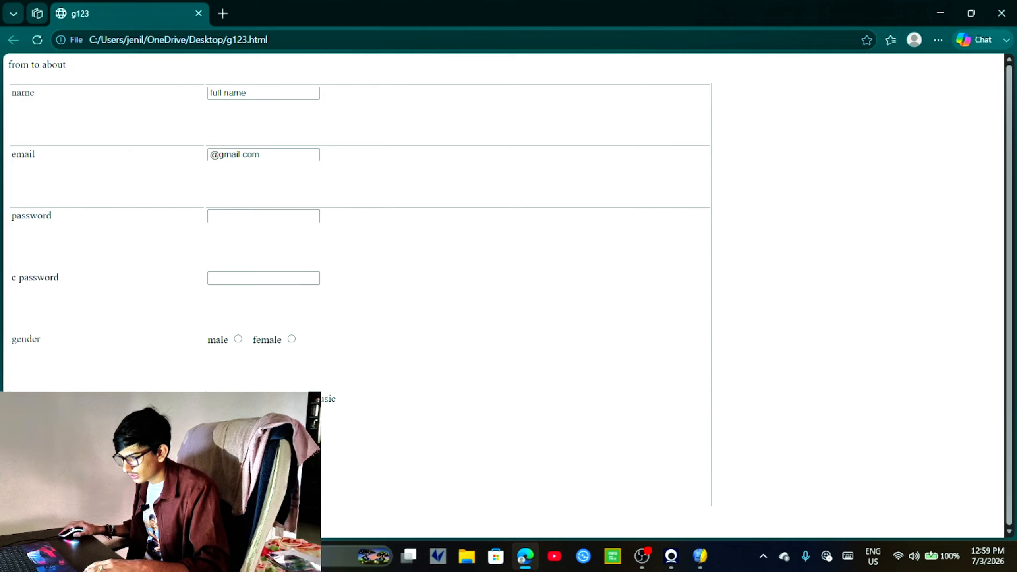
# Step: Select female as the gender and enter passwords in the c password and password fields
pyautogui.click(238, 338)
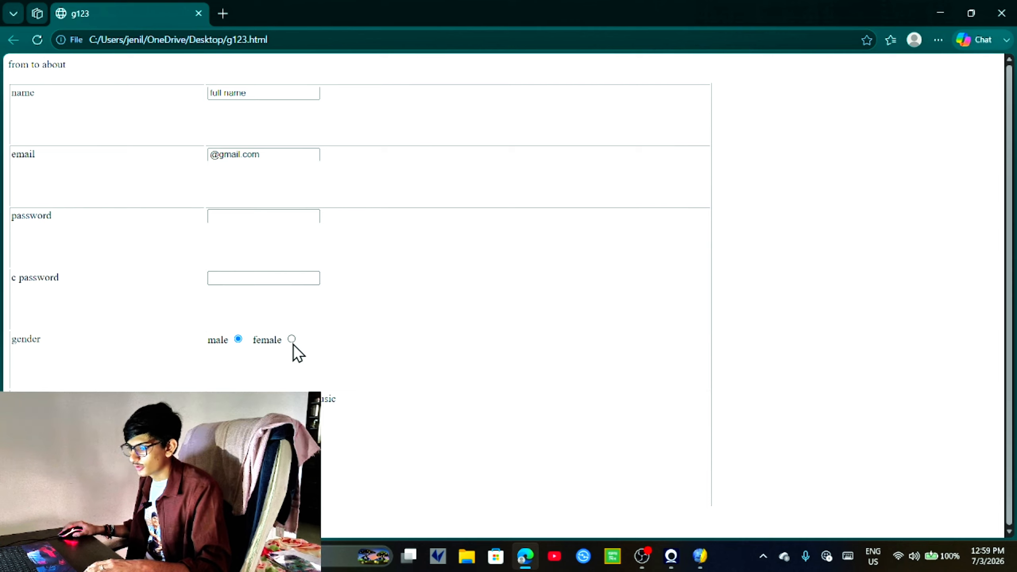
pyautogui.click(291, 339)
pyautogui.click(249, 281)
pyautogui.write('1234')
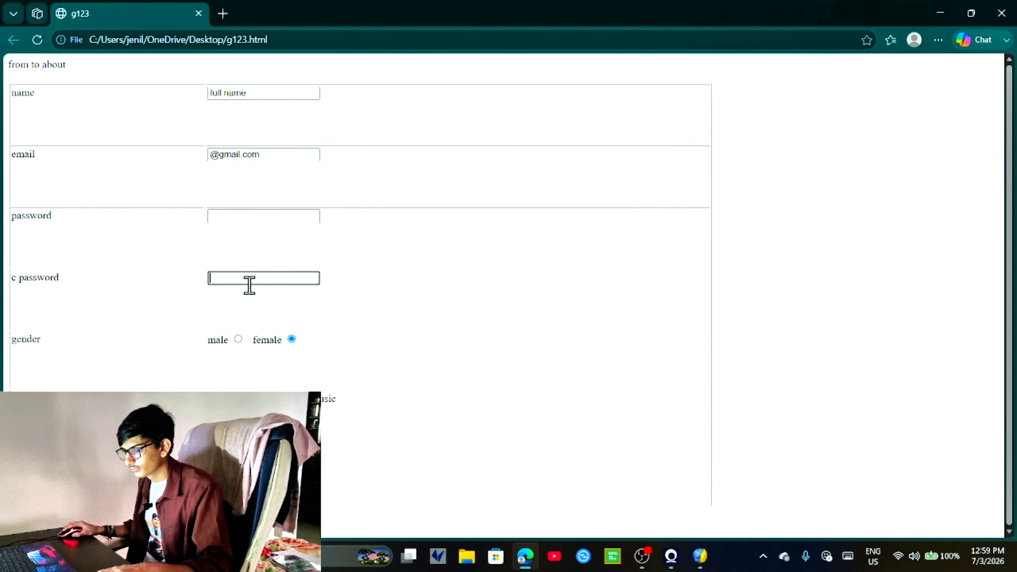
pyautogui.write('567')
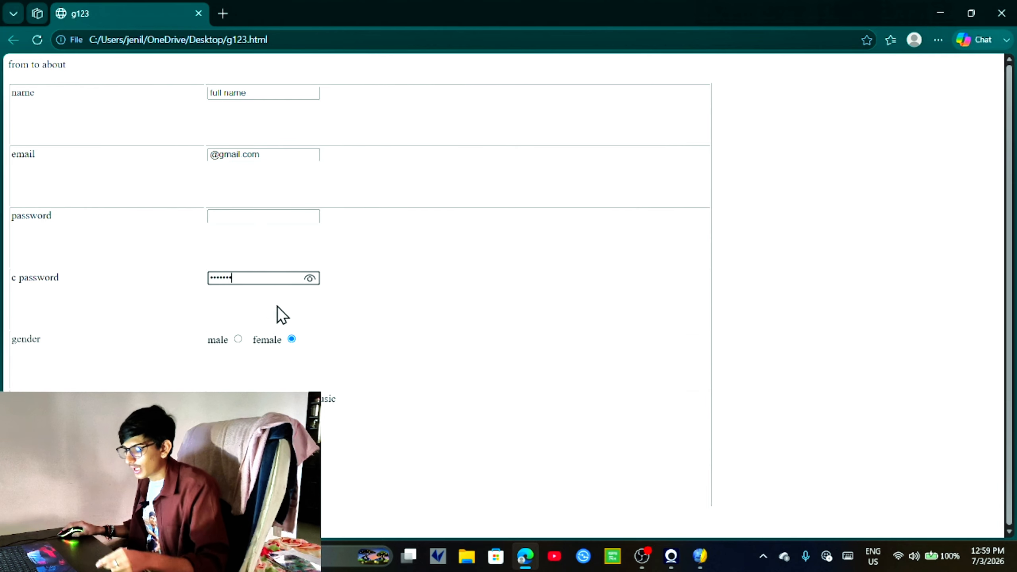
pyautogui.click(261, 218)
pyautogui.write('123456')
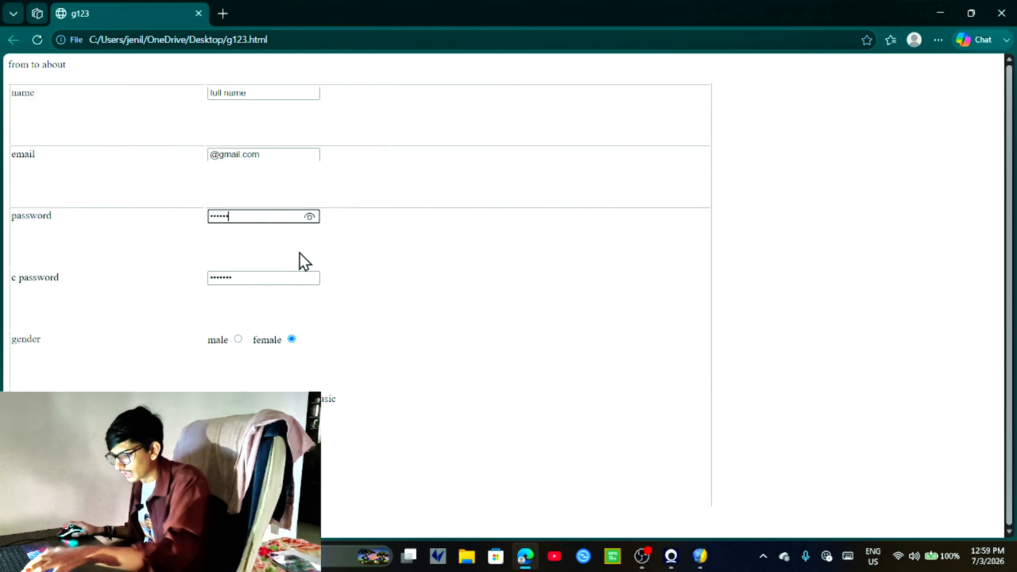
# Step: Check the password field's settings in KompoZer, then return to Edge and edit the name field
pyautogui.hotkey('alt', 'Tab')
pyautogui.hotkey('alt', 'Tab')
pyautogui.click(395, 200)
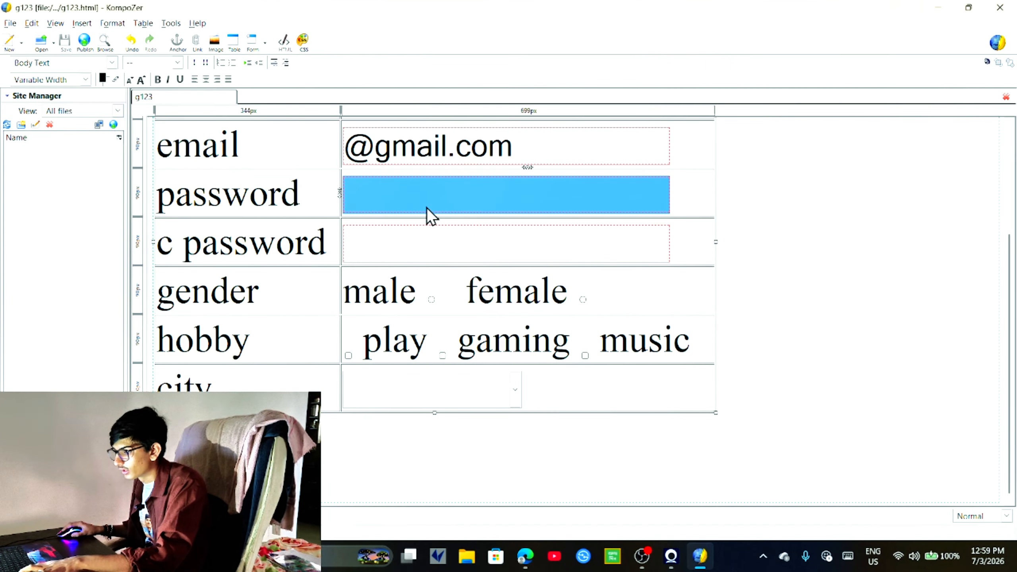
pyautogui.click(263, 43)
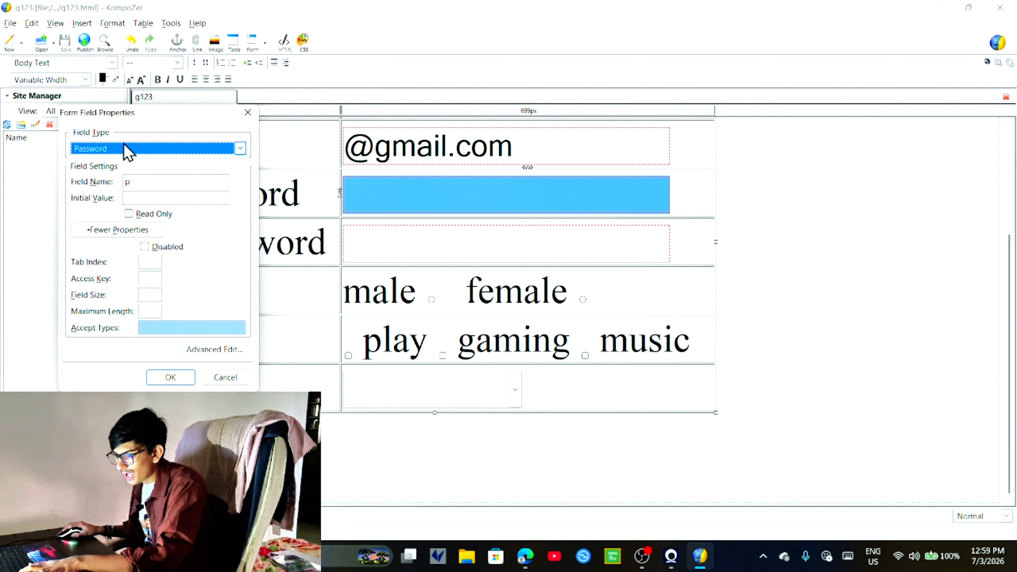
pyautogui.hotkey('alt', 'Tab')
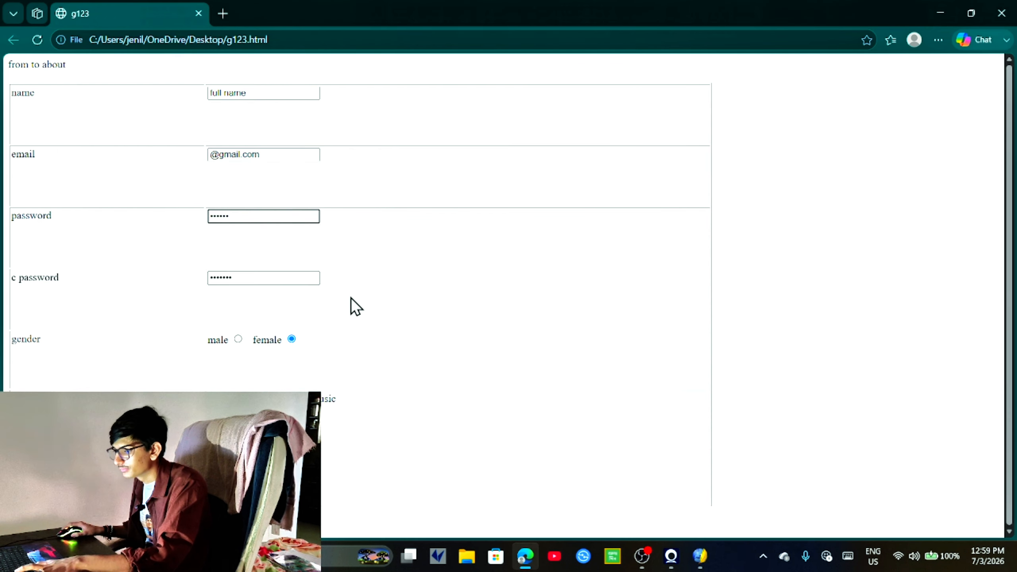
pyautogui.click(272, 91)
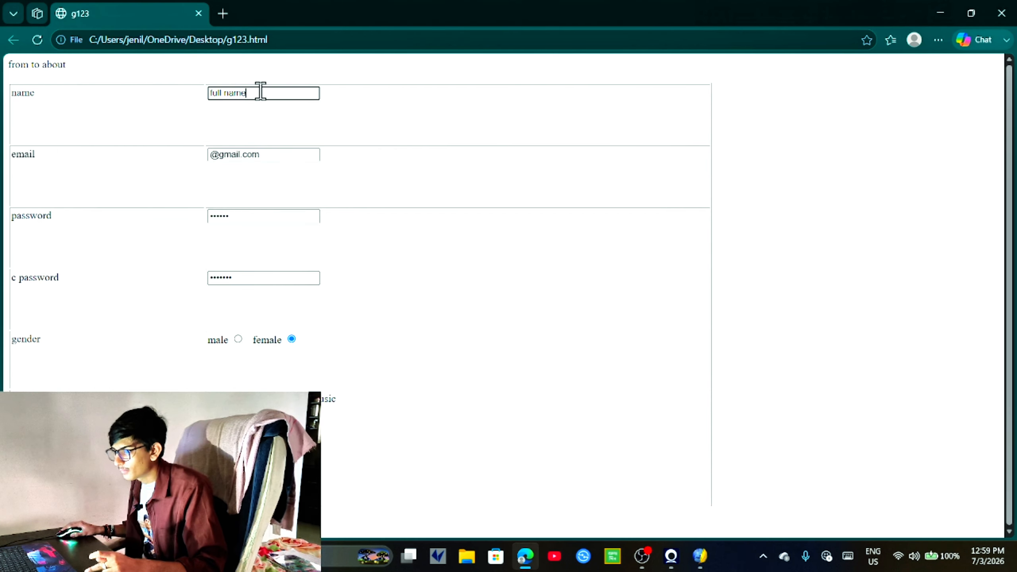
pyautogui.press('BackSpace')
pyautogui.press('BackSpace')
pyautogui.press('BackSpace')
pyautogui.press('BackSpace')
pyautogui.press('BackSpace')
pyautogui.press('BackSpace')
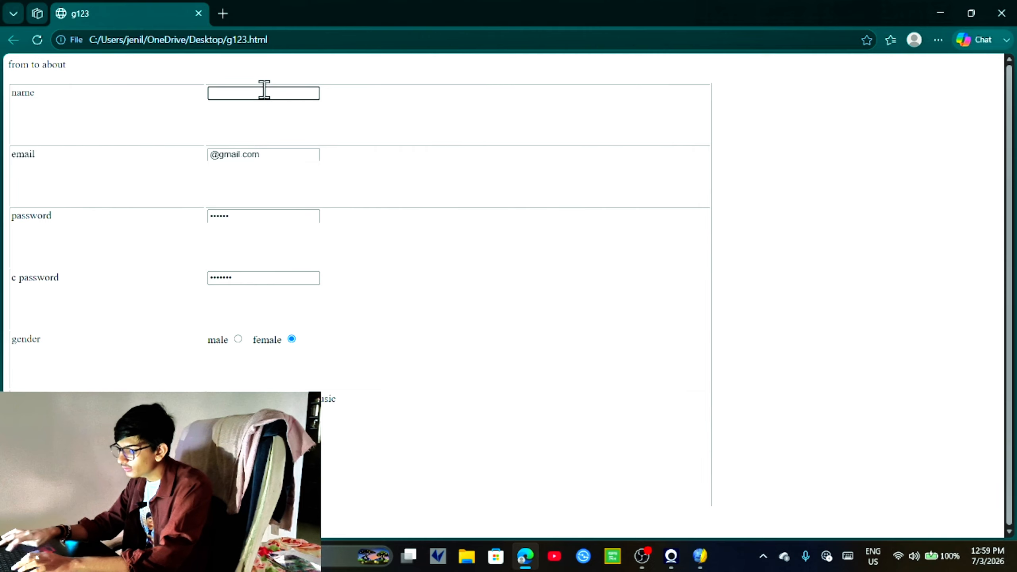
pyautogui.write('xcbnm')
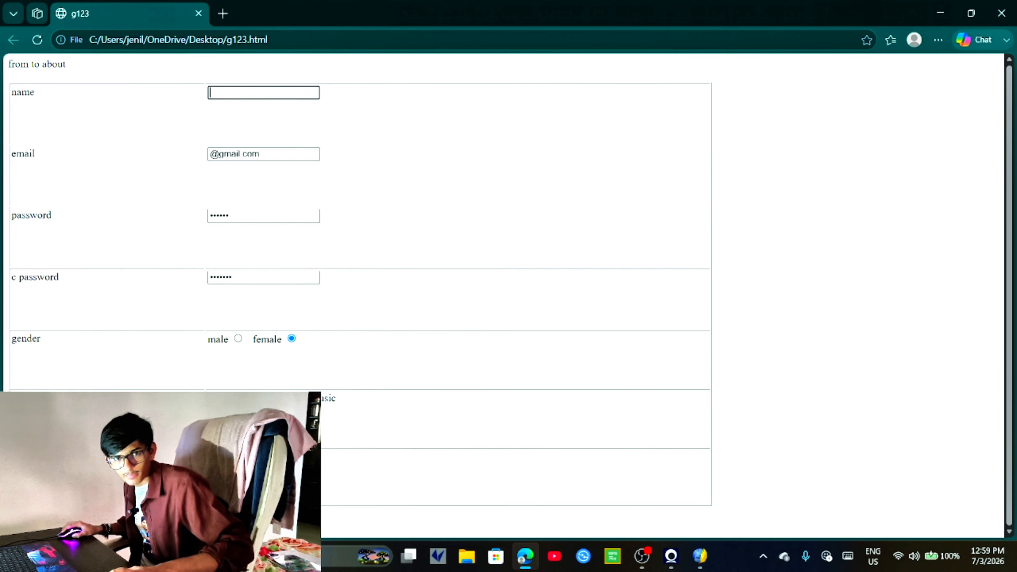
# Step: Submit the test form and confirm it leads to the missing abc.html page
pyautogui.click(24, 517)
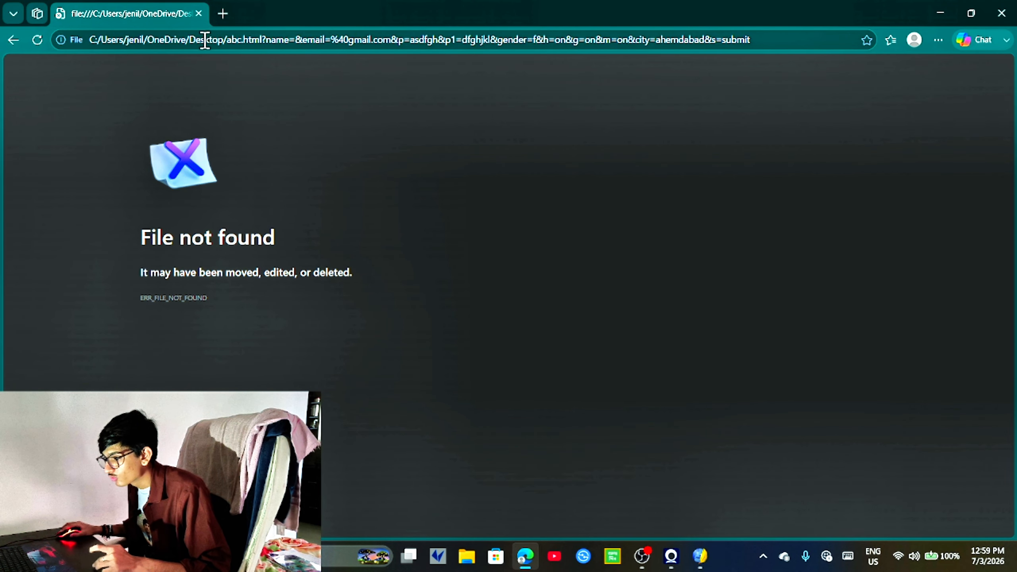
pyautogui.moveTo(252, 39); pyautogui.dragTo(287, 39)
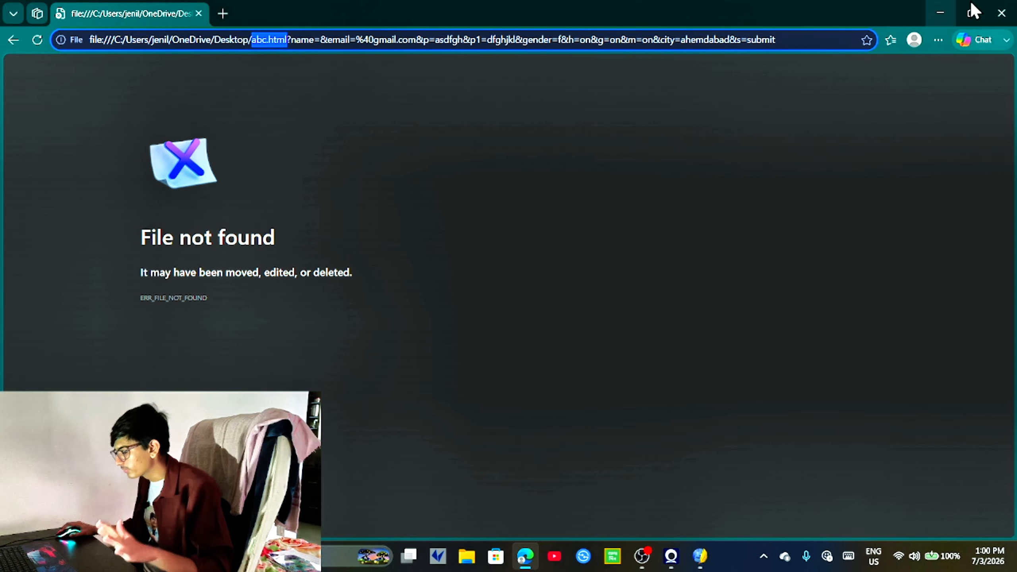
pyautogui.click(1001, 10)
# Step: Back in KompoZer, confirm the password field properties and save g123
pyautogui.click(172, 378)
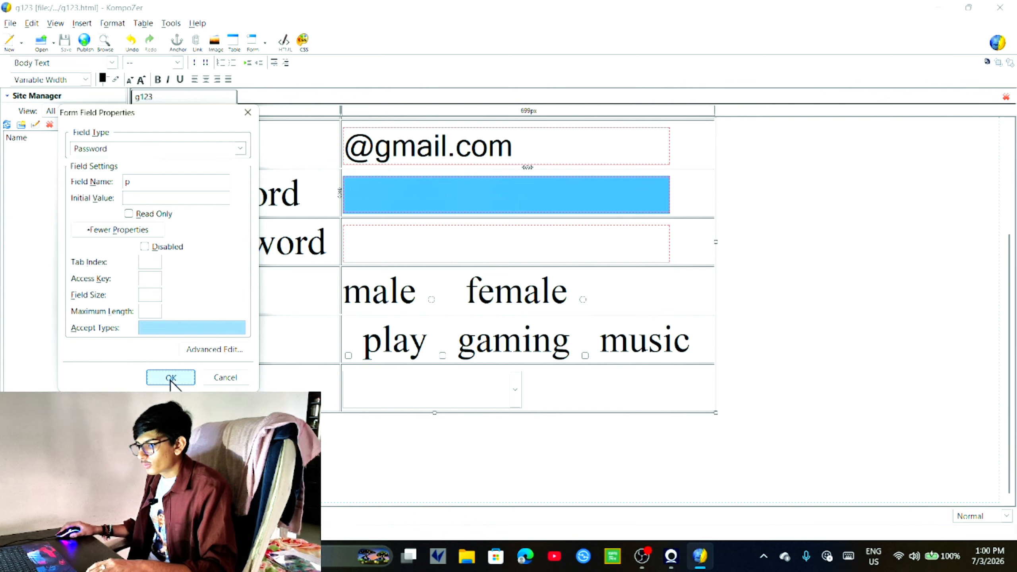
pyautogui.click(755, 441)
pyautogui.scroll(3, 760, 361)
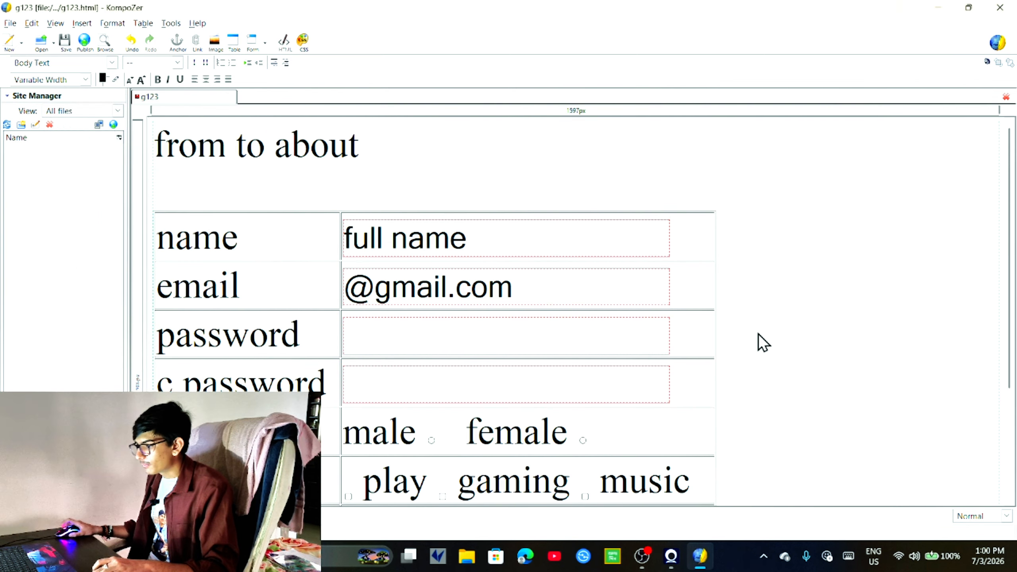
pyautogui.hotkey('ctrl', 's')
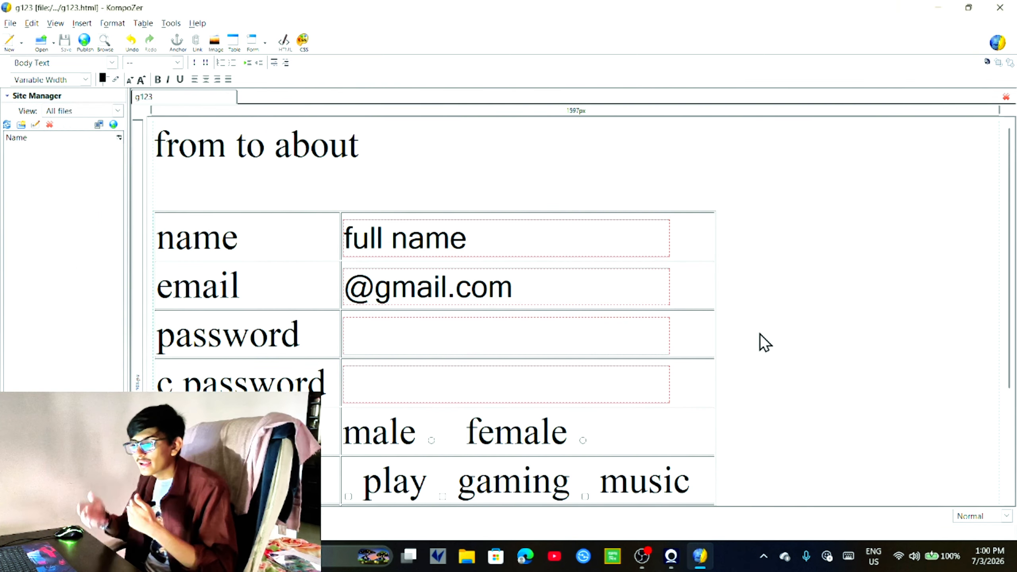